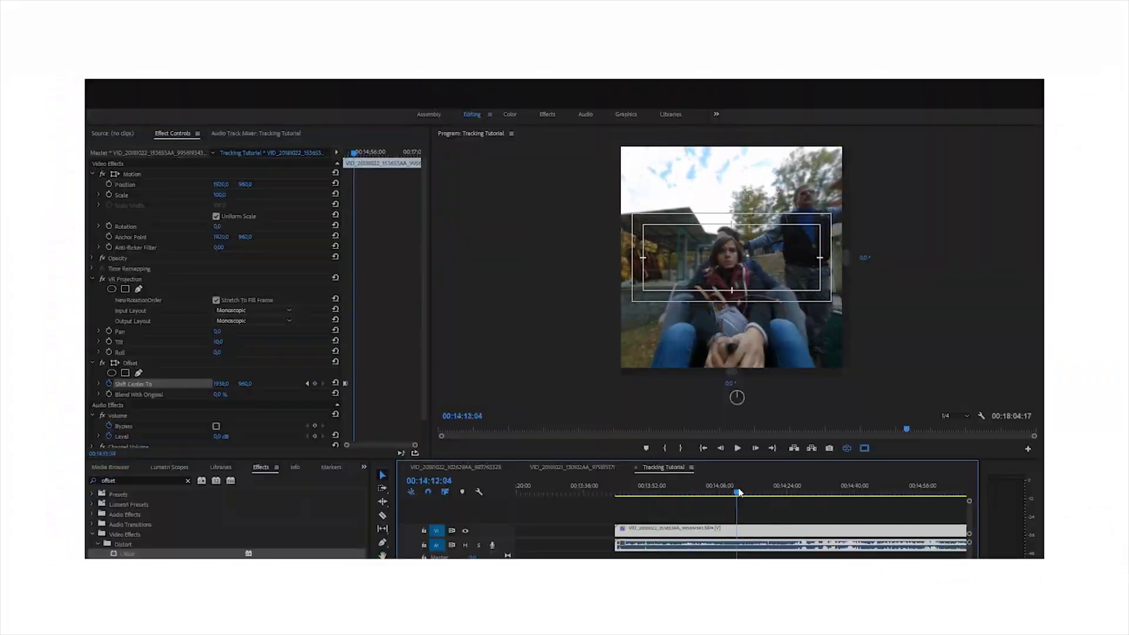
Keyframe the Offset effect's Shift Center To value, then move the playhead to 00:14:40:15
left_click_drag(221, 384, 219, 387)
left_click_drag(833, 492, 851, 494)
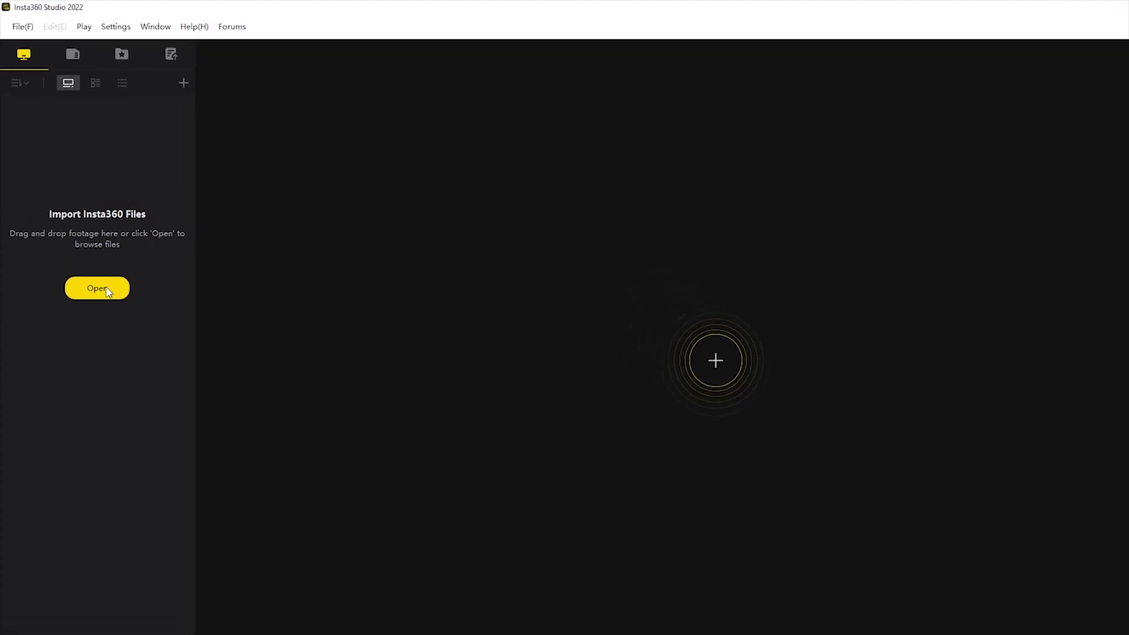
Import VID_20220711_202219_00_026 into the editor after briefly previewing clip 027 instead
left_click(97, 280)
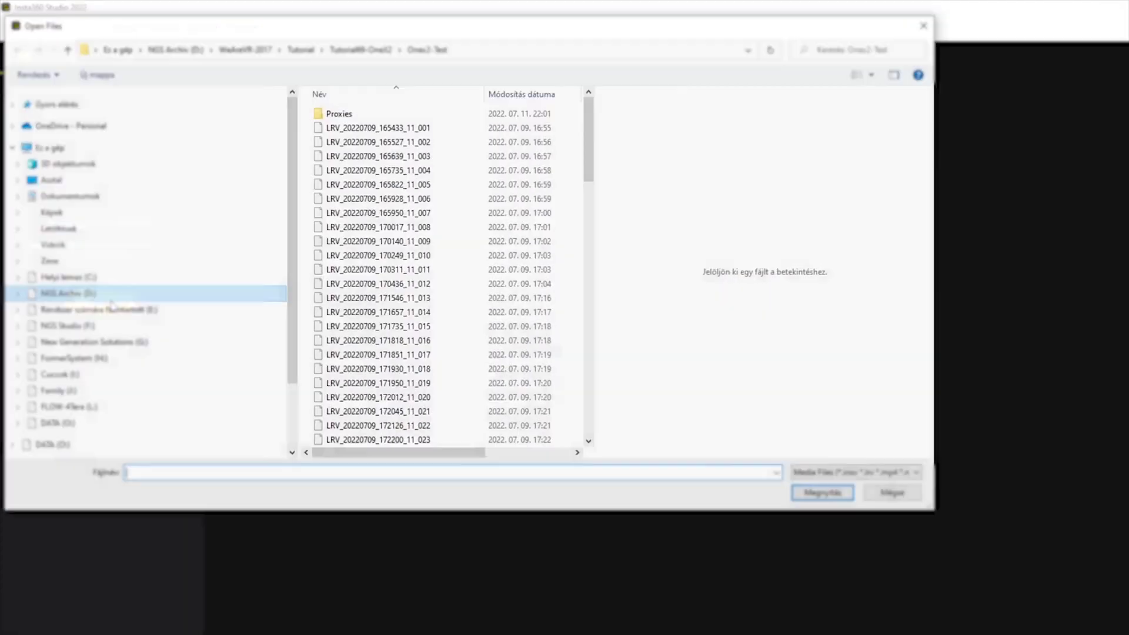
scroll(429, 353, "down", 20)
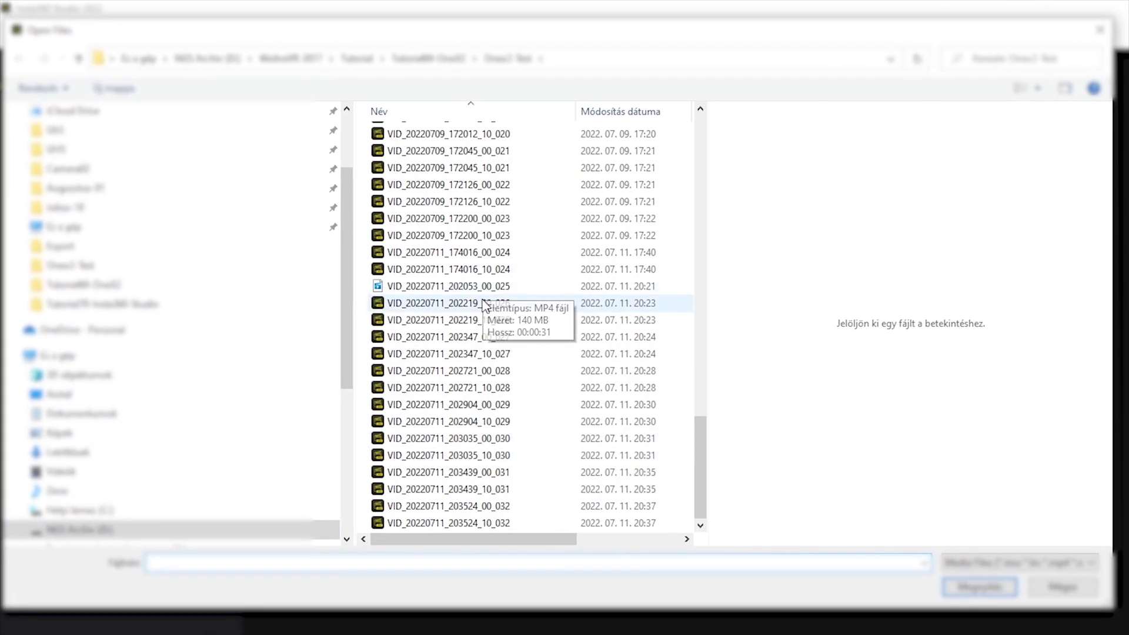
left_click(485, 306)
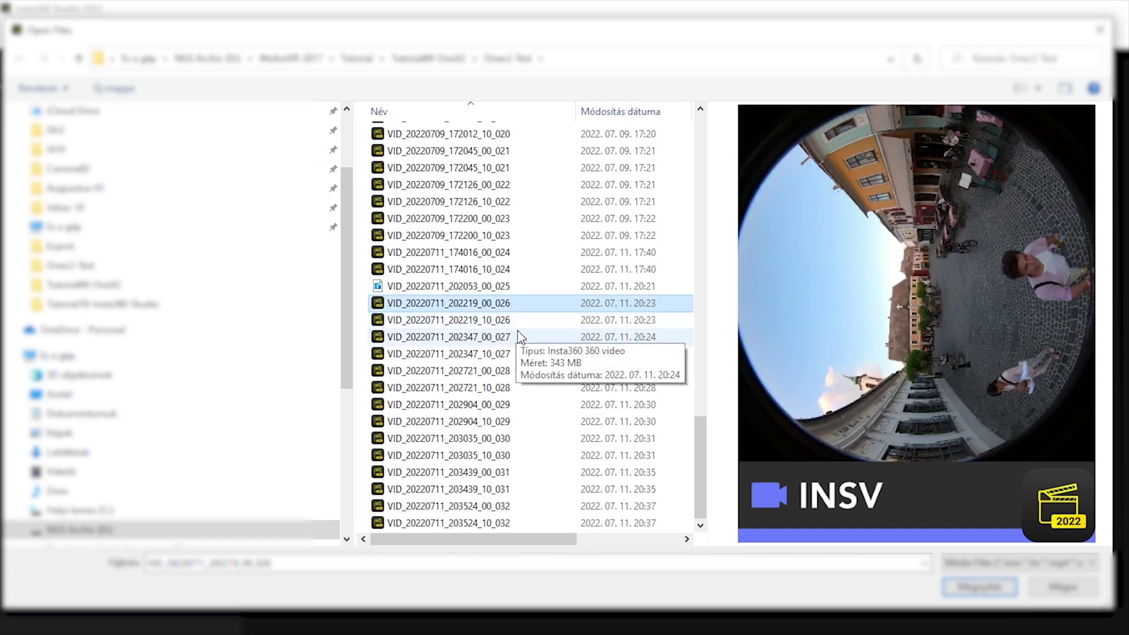
left_click(520, 337)
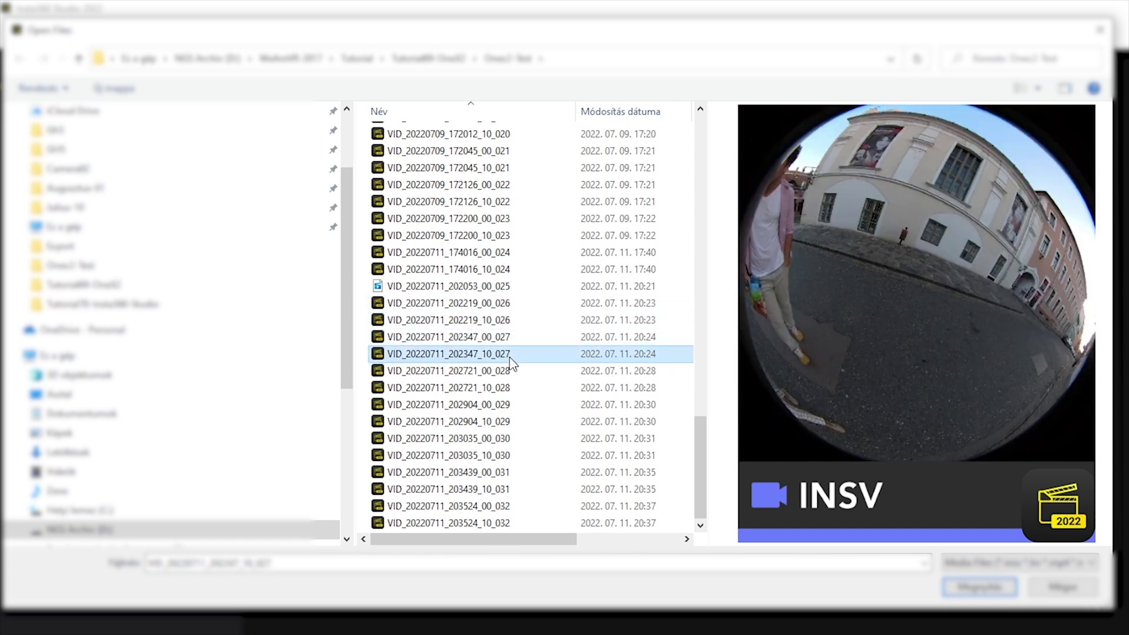
left_click(509, 305)
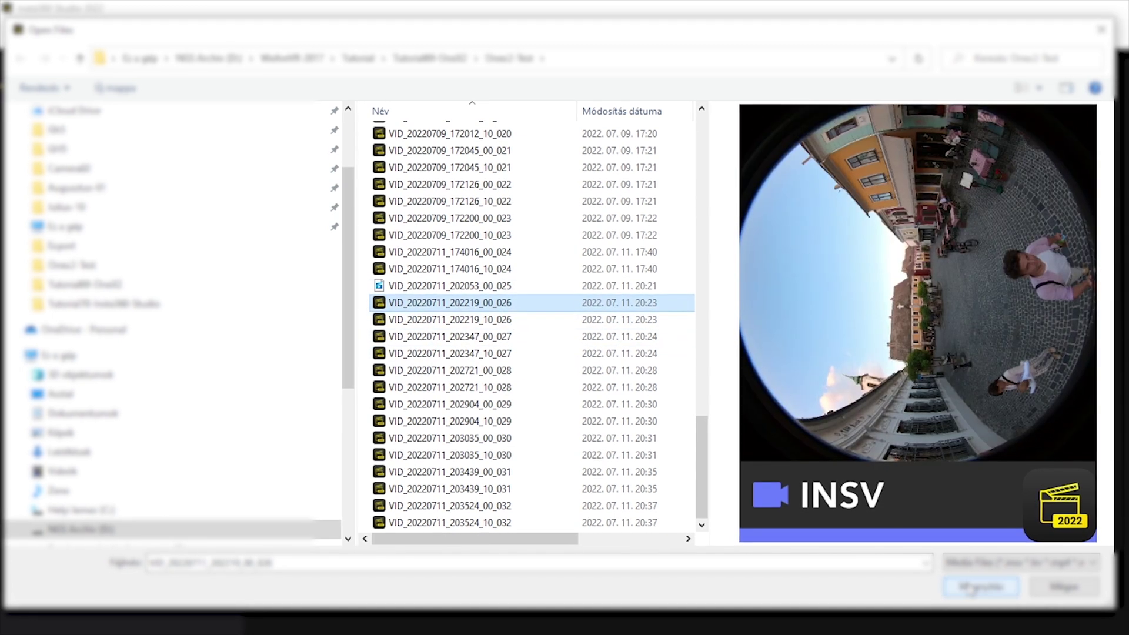
left_click(977, 587)
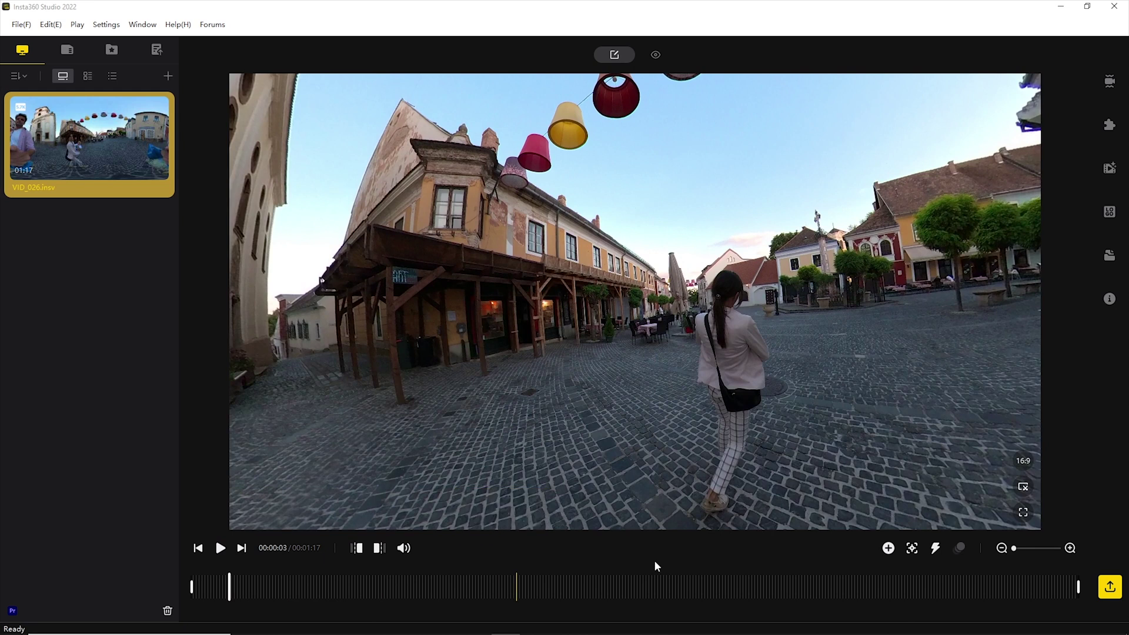
Confirm FlowState Stabilization is on, then review the Stitching and Media Processing options
left_click(1109, 81)
left_click(1110, 92)
left_click(1109, 91)
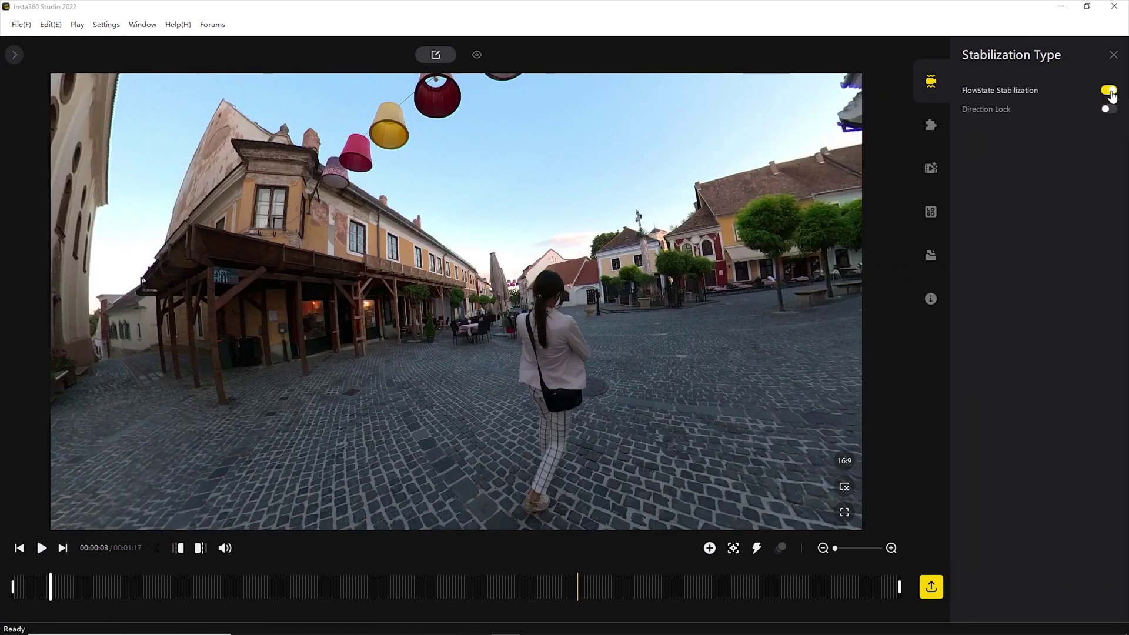
left_click(933, 133)
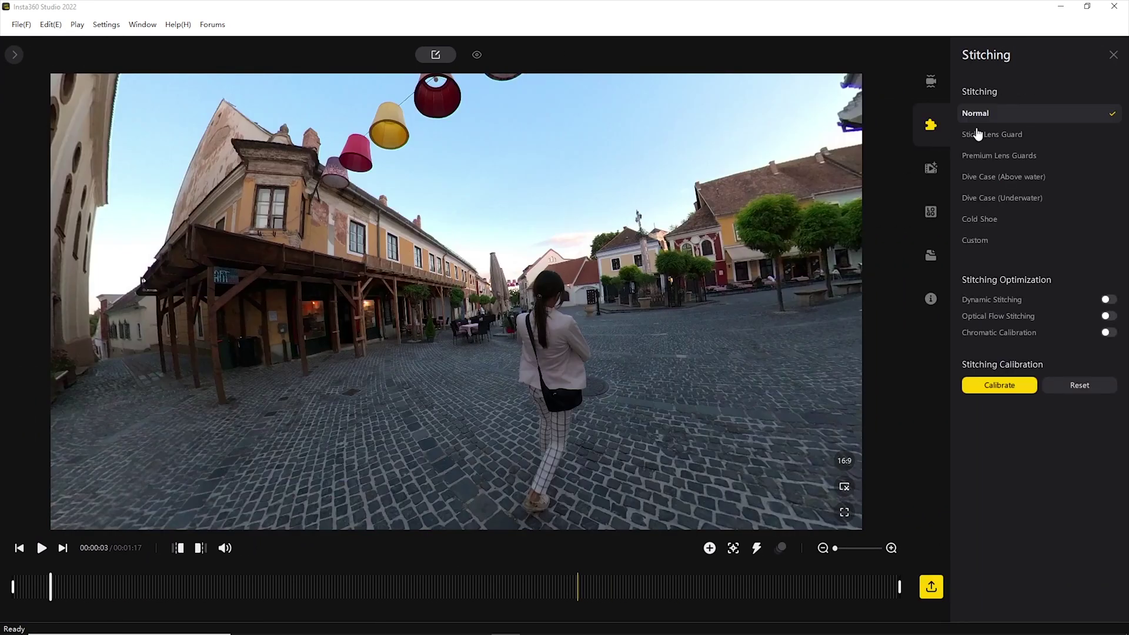
left_click(934, 175)
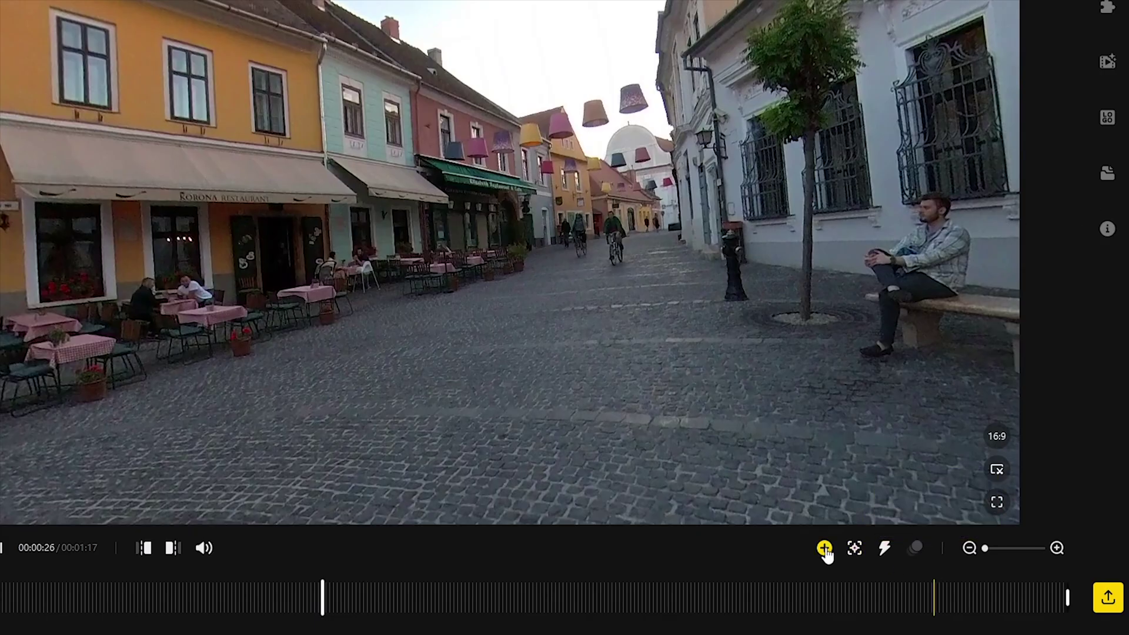
Add a keyframe at 00:00:26 panned down the lamp-hung street toward the man on the bench
left_click(824, 548)
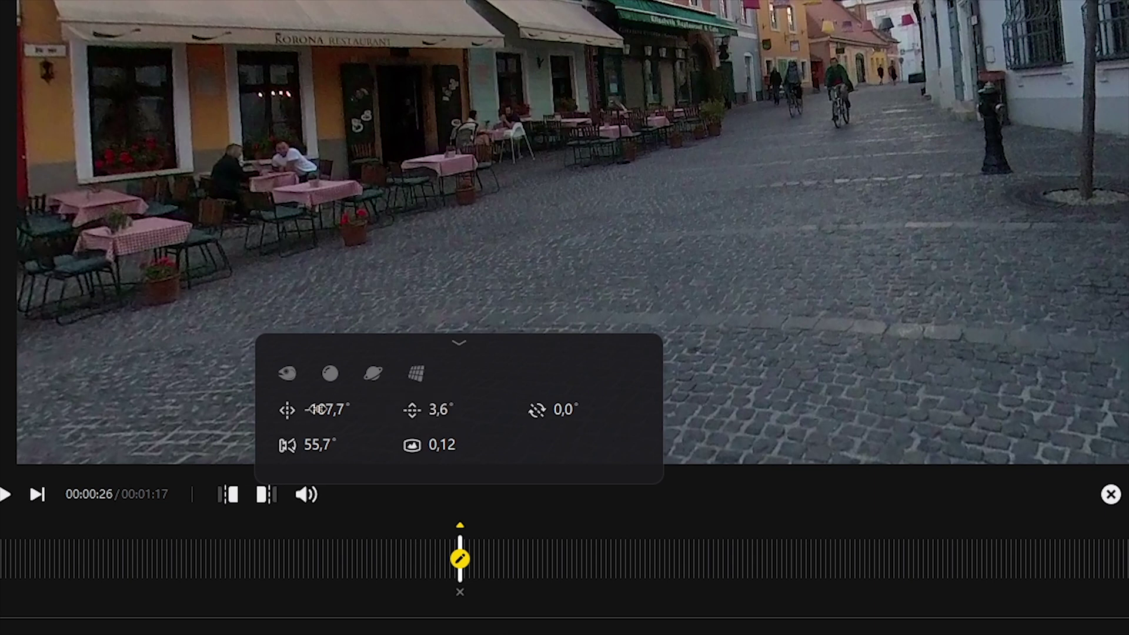
left_click_drag(318, 409, 445, 456)
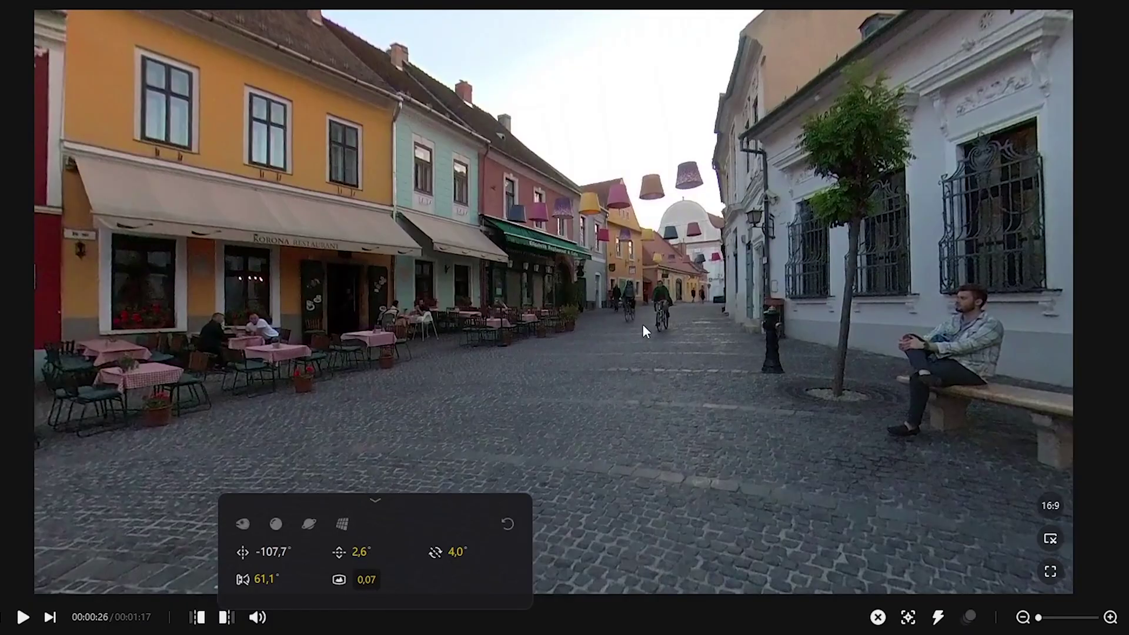
left_click_drag(611, 334, 563, 361)
scroll(616, 254, "down", 5)
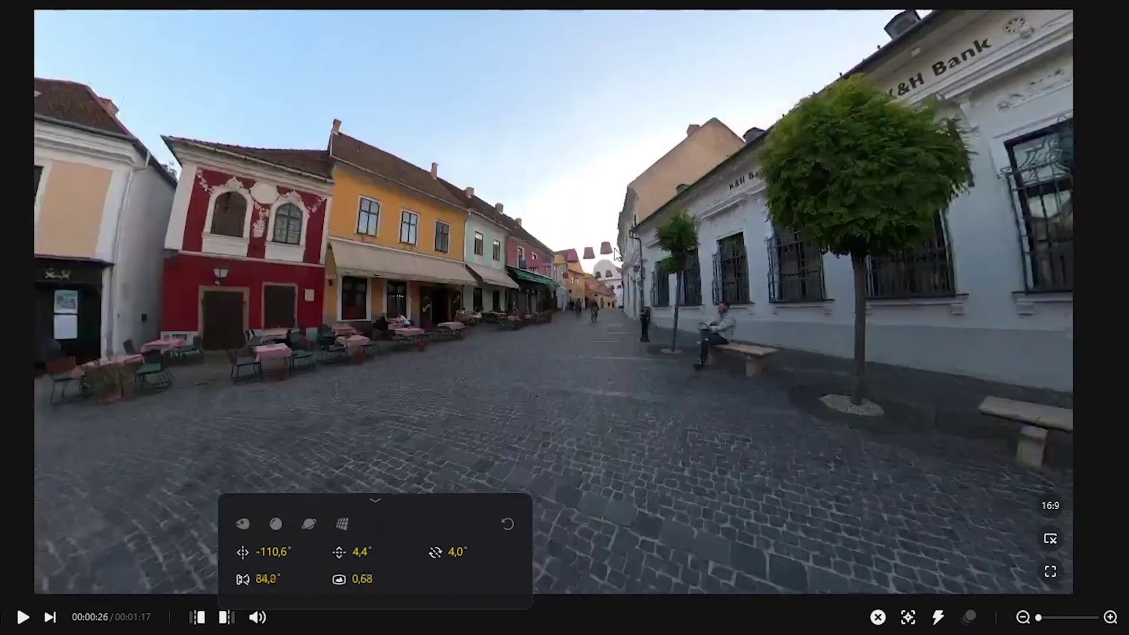
scroll(549, 293, "up", 5)
left_click_drag(639, 218, 323, 185)
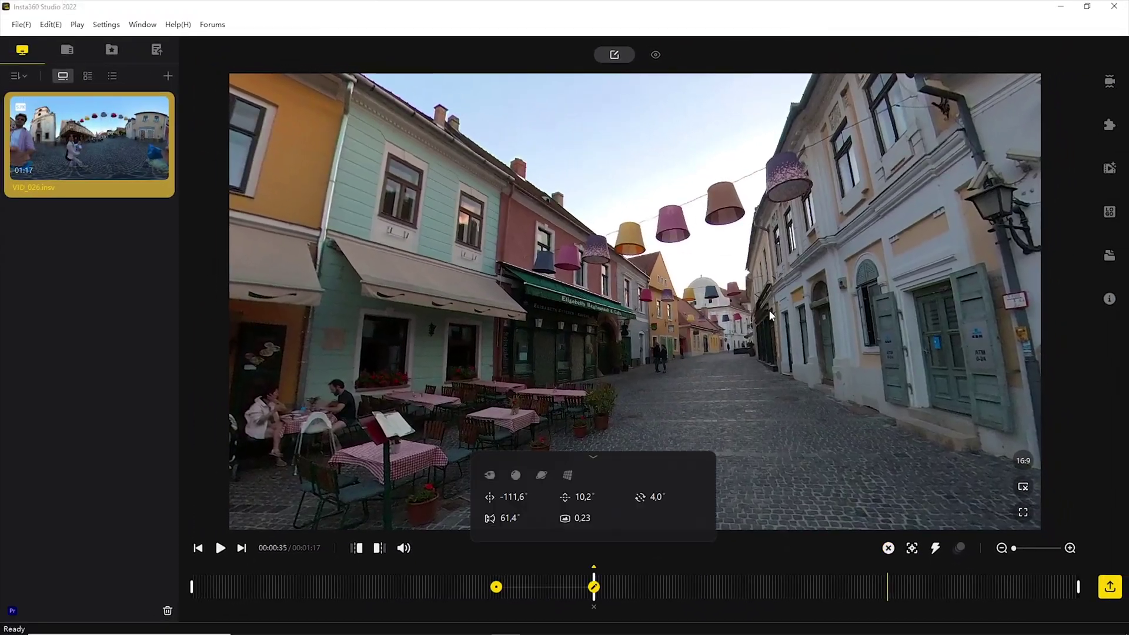
Add keyframes at 00:00:40 and 00:00:44 with the view tilted up toward the hanging lampshades
left_click_drag(739, 310, 620, 505)
left_click_drag(676, 364, 676, 518)
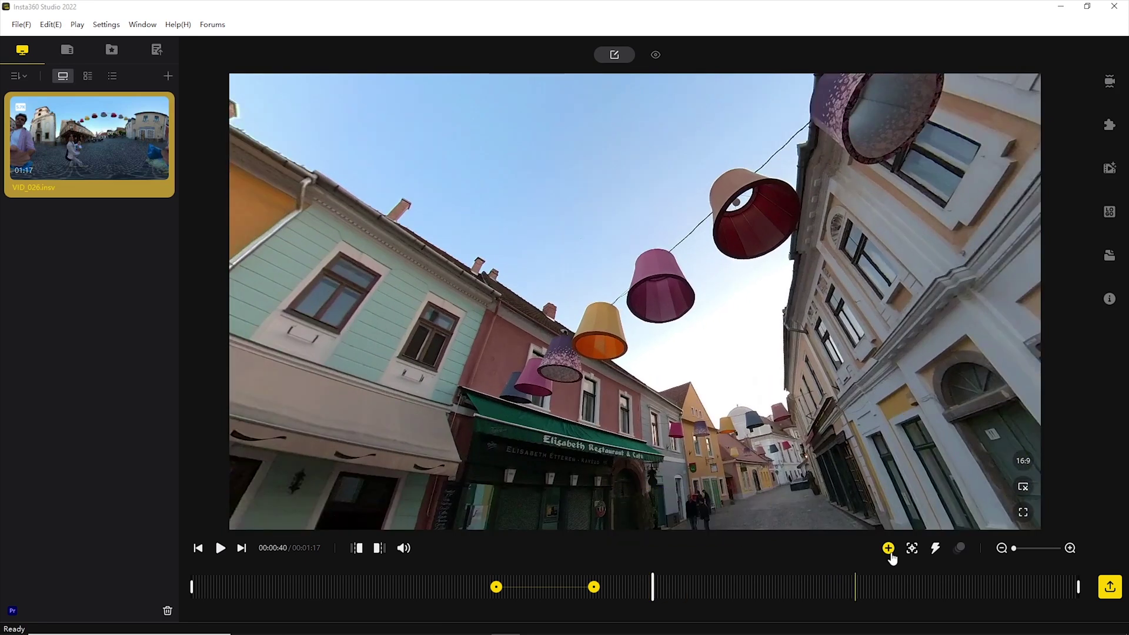
left_click(889, 550)
left_click(695, 585)
left_click_drag(553, 361, 517, 353)
left_click(888, 548)
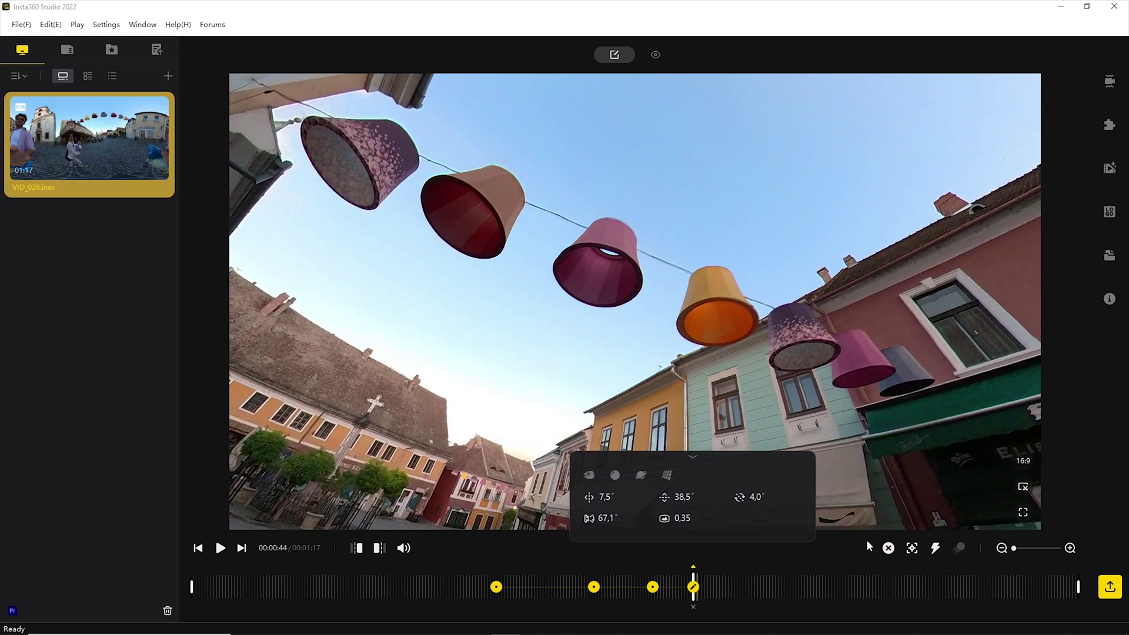
left_click_drag(683, 450, 677, 500)
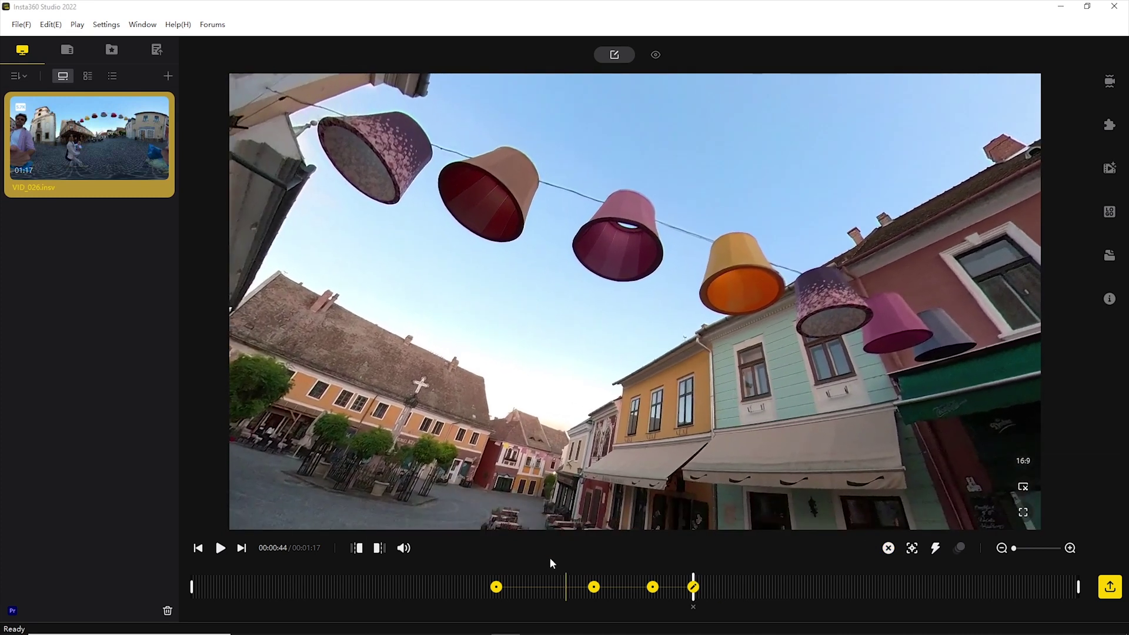
Set the span between the first two keyframes to Smooth Dissolve easing
left_click(533, 593)
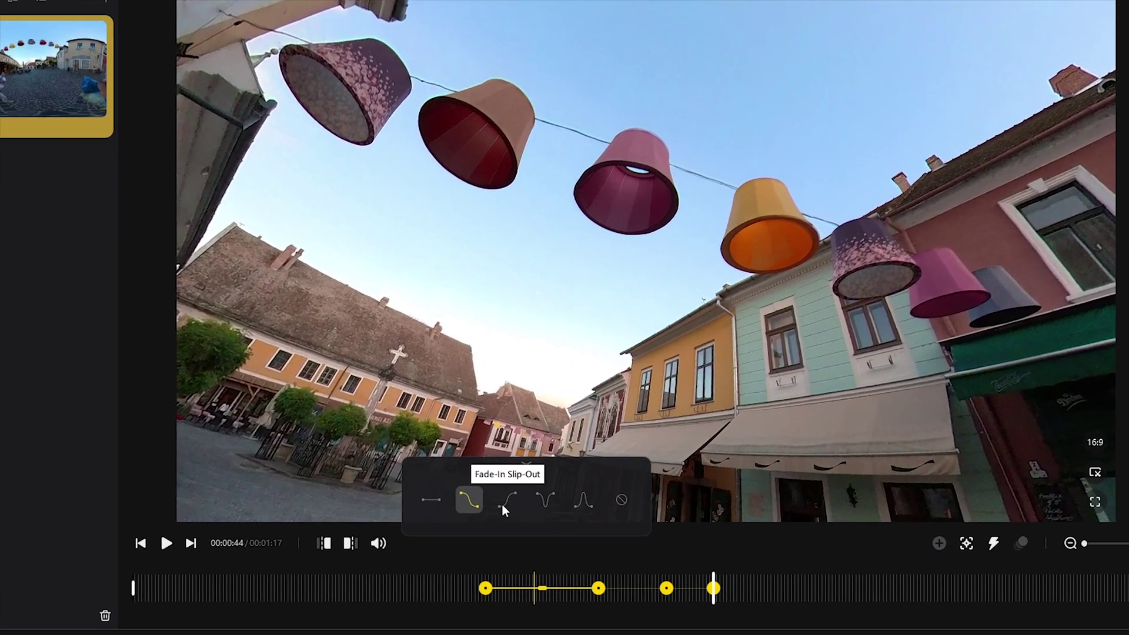
left_click(548, 511)
left_click(425, 496)
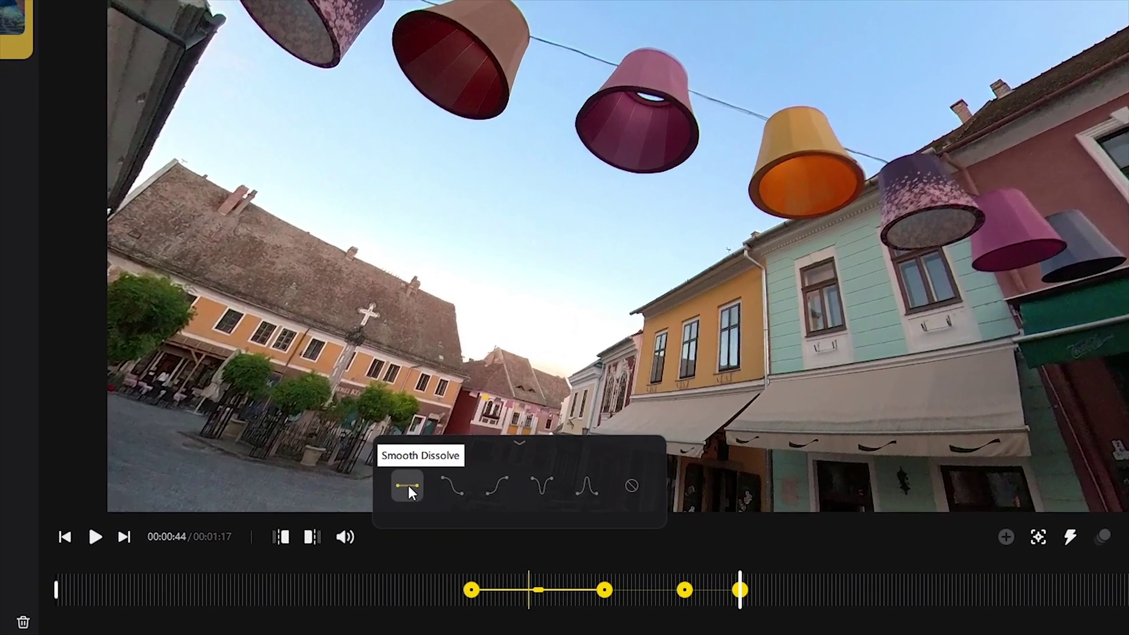
left_click(633, 591)
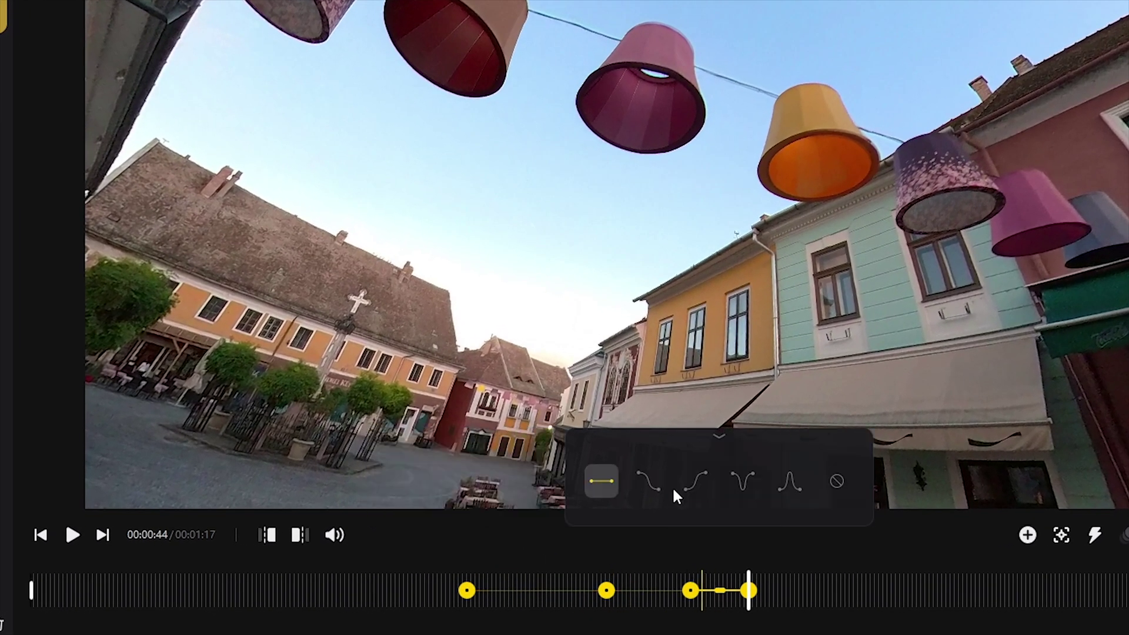
left_click(725, 444)
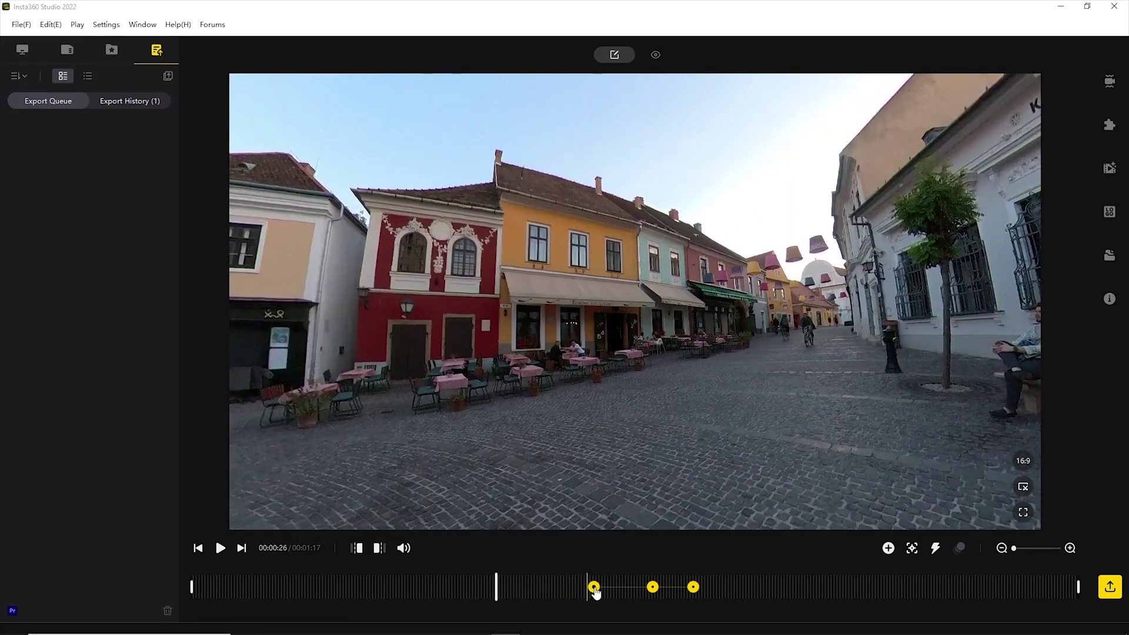
Delete each remaining reframing keyframe, then move the playhead to 00:00:29
left_click(595, 587)
left_click(594, 607)
left_click(651, 601)
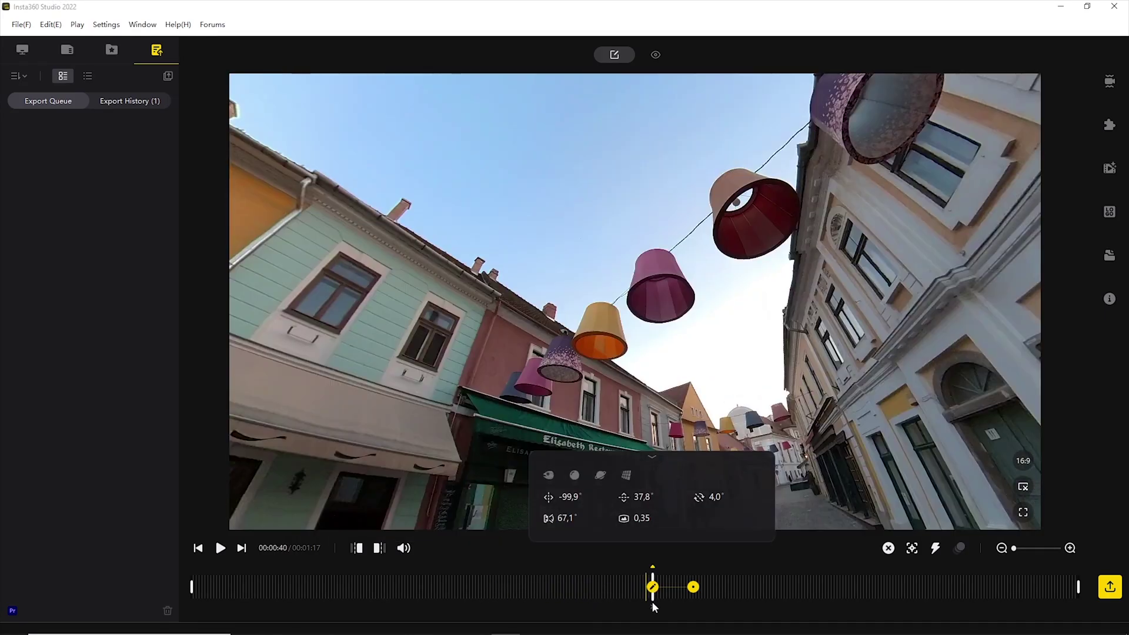
left_click(652, 606)
left_click(694, 601)
left_click(693, 606)
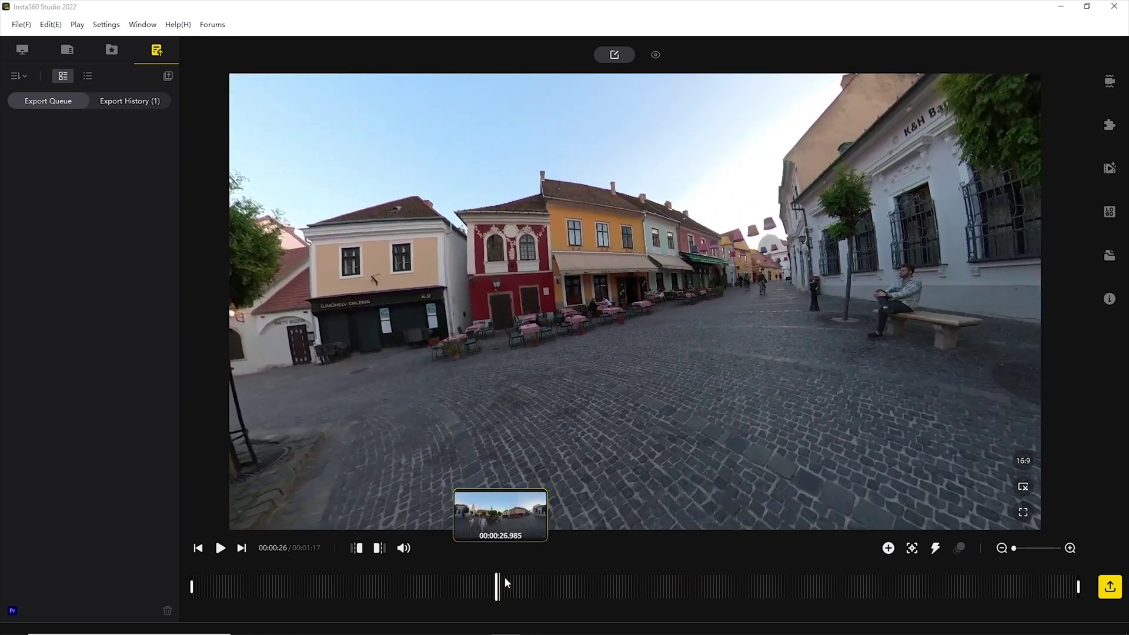
left_click(524, 588)
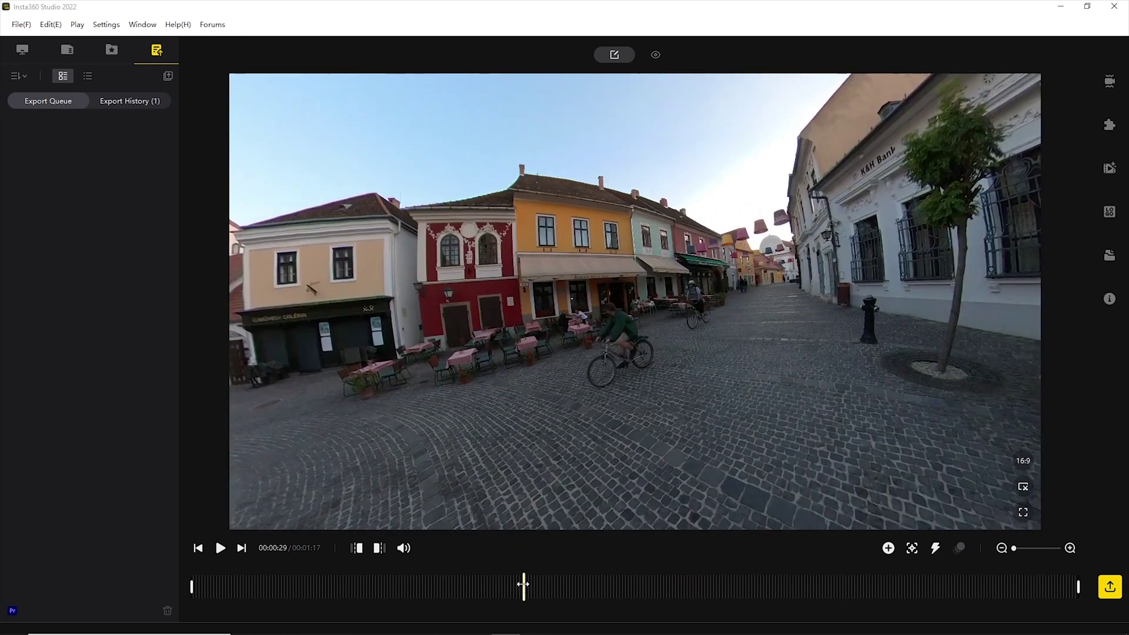
Start Deep Track to pick a street target for automatic following
left_click(914, 549)
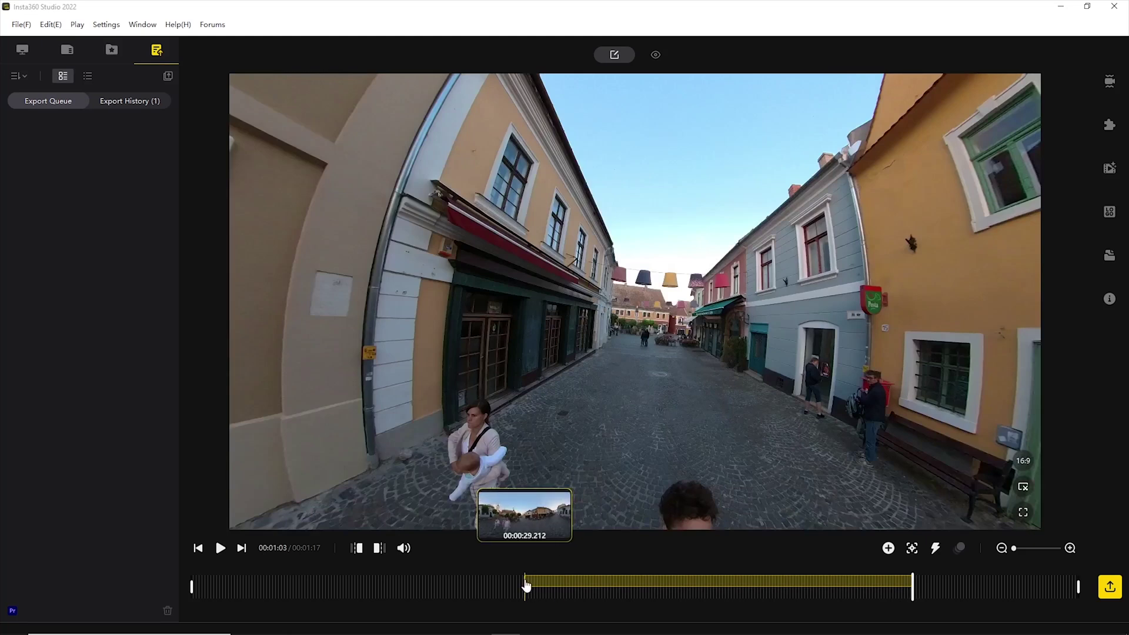
Adjust the tracked section's field of view at 00:00:29–00:00:33 to 67,9°
left_click(527, 585)
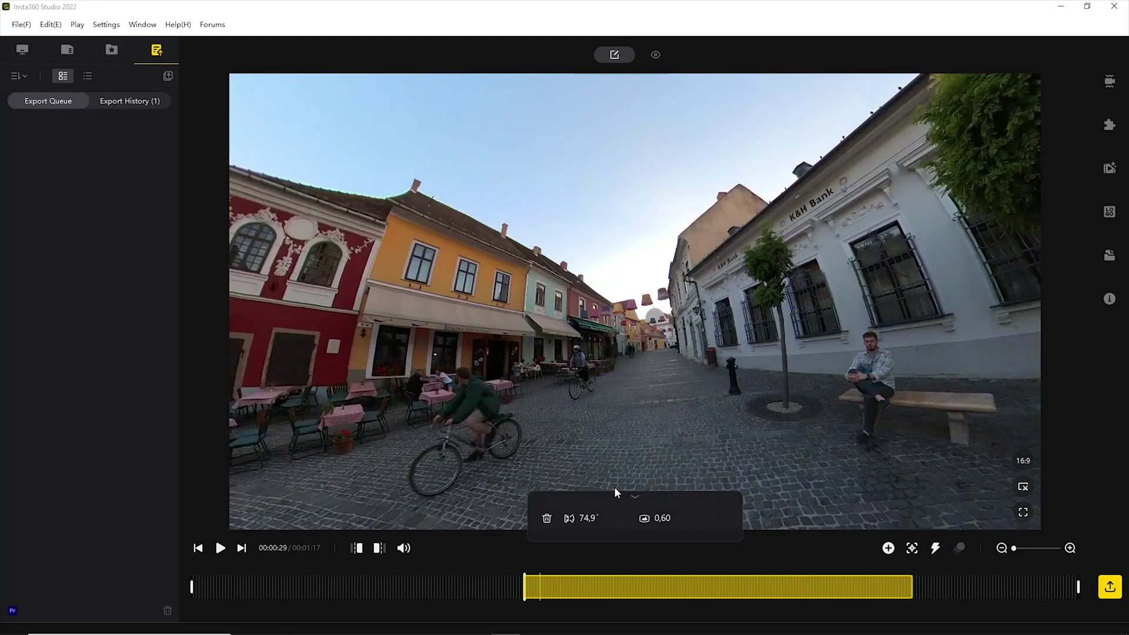
scroll(612, 316, "up", 4)
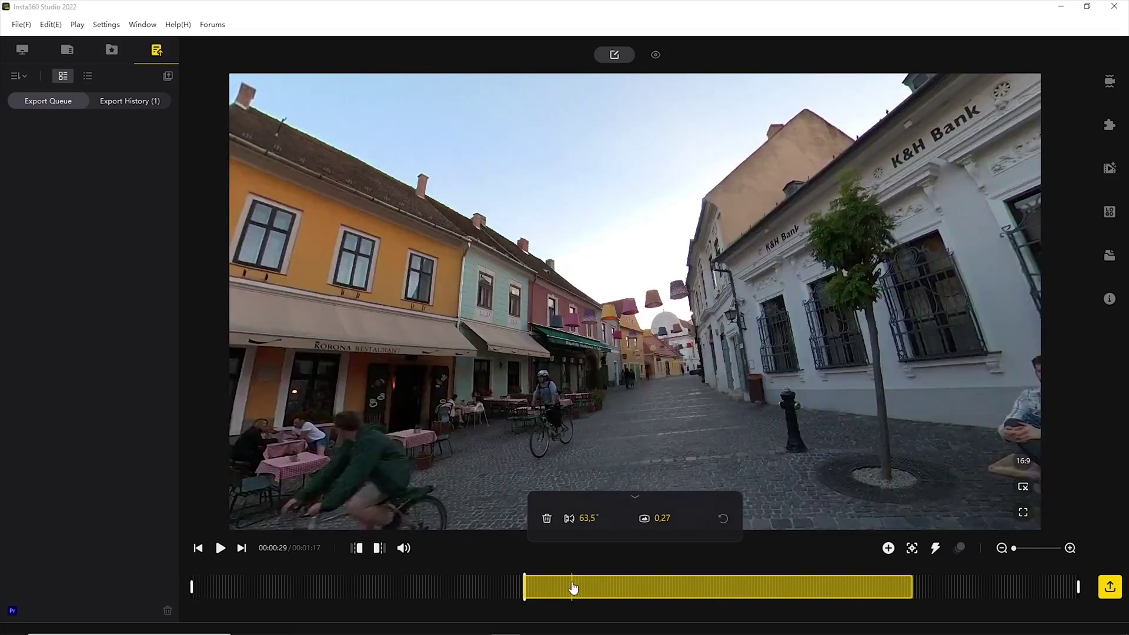
left_click(572, 587)
scroll(579, 369, "up", 1)
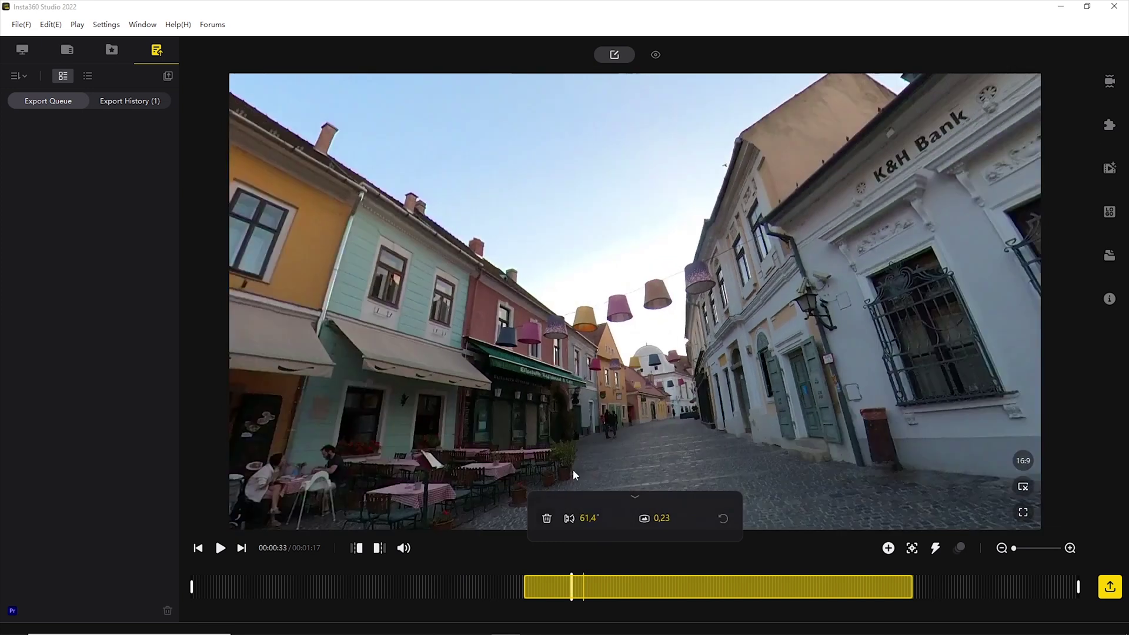
left_click_drag(592, 519, 658, 518)
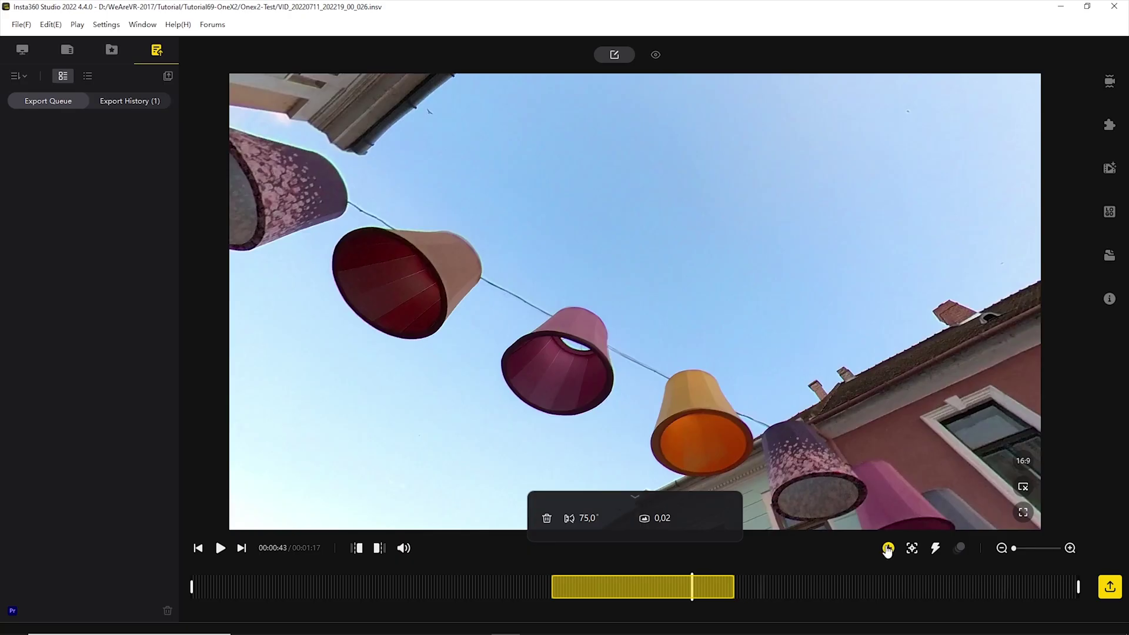
Dismiss the Deep Track keyframe warning and add a keyframe at 00:00:48 instead
left_click(888, 548)
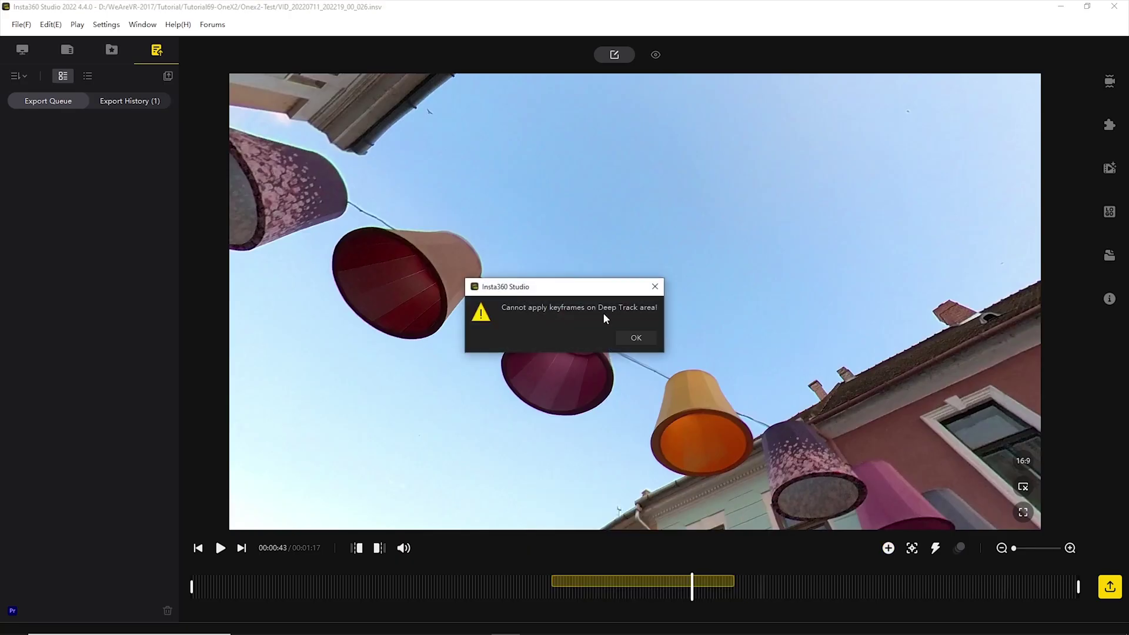
left_click(633, 336)
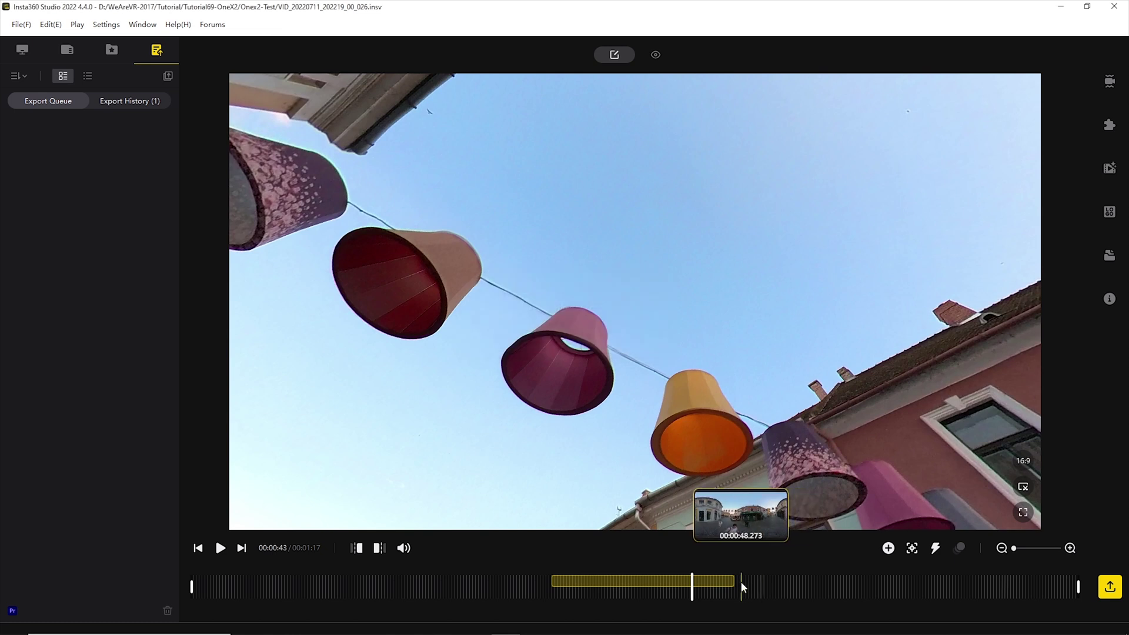
left_click_drag(740, 587, 748, 580)
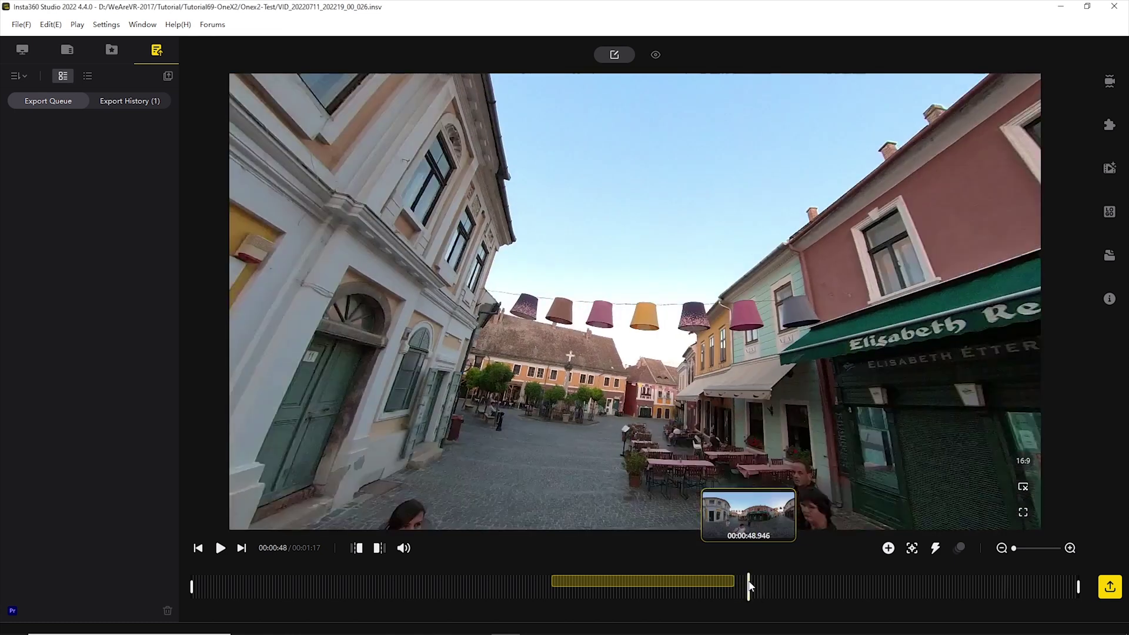
left_click(887, 548)
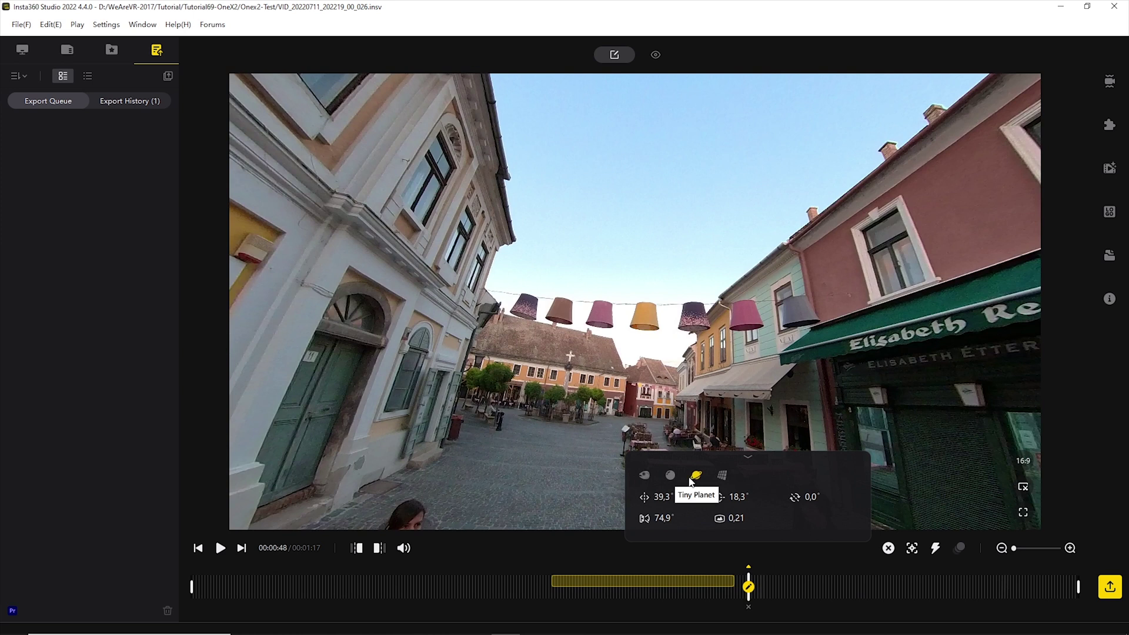
Make the 00:00:48 keyframe a Tiny Planet view tilted up toward the street
left_click(693, 479)
scroll(600, 229, "up", 3)
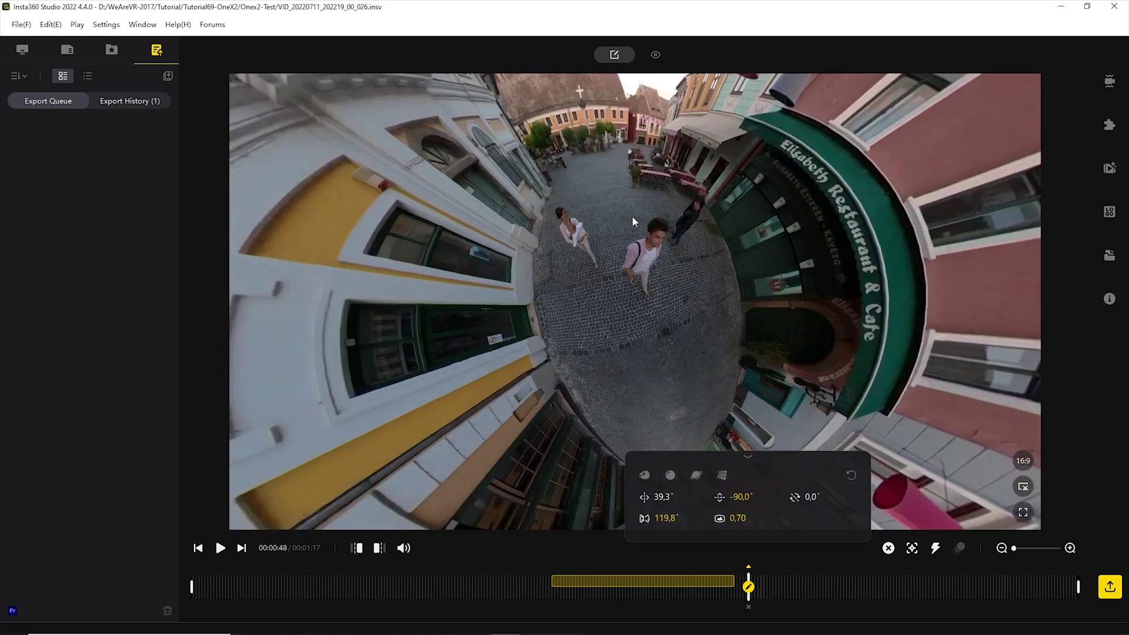
left_click_drag(632, 222, 667, 294)
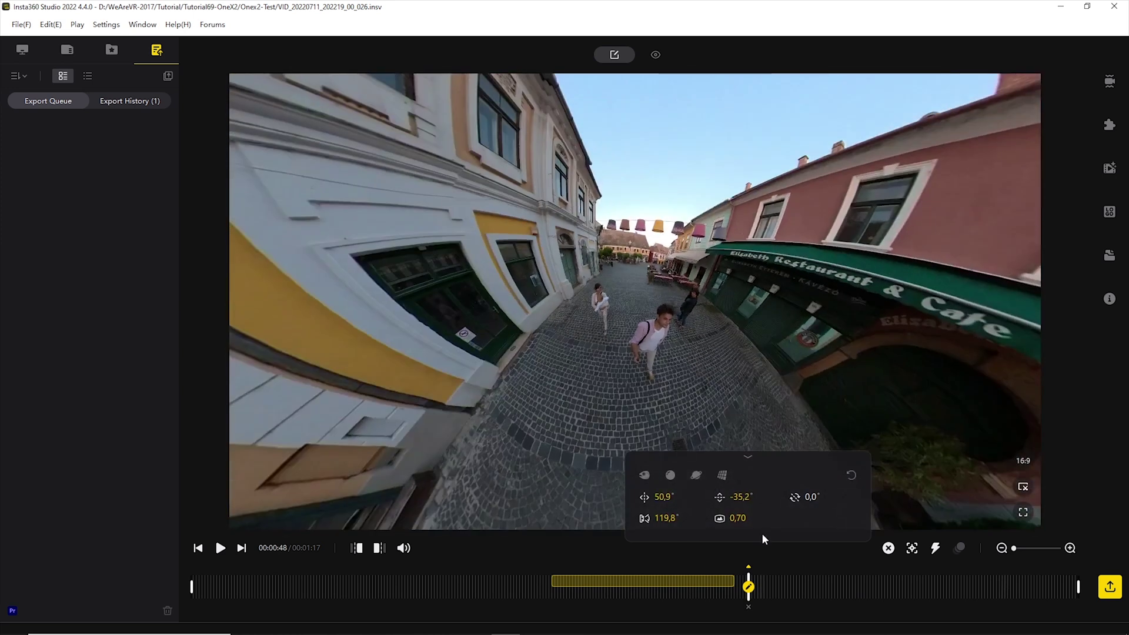
left_click(746, 458)
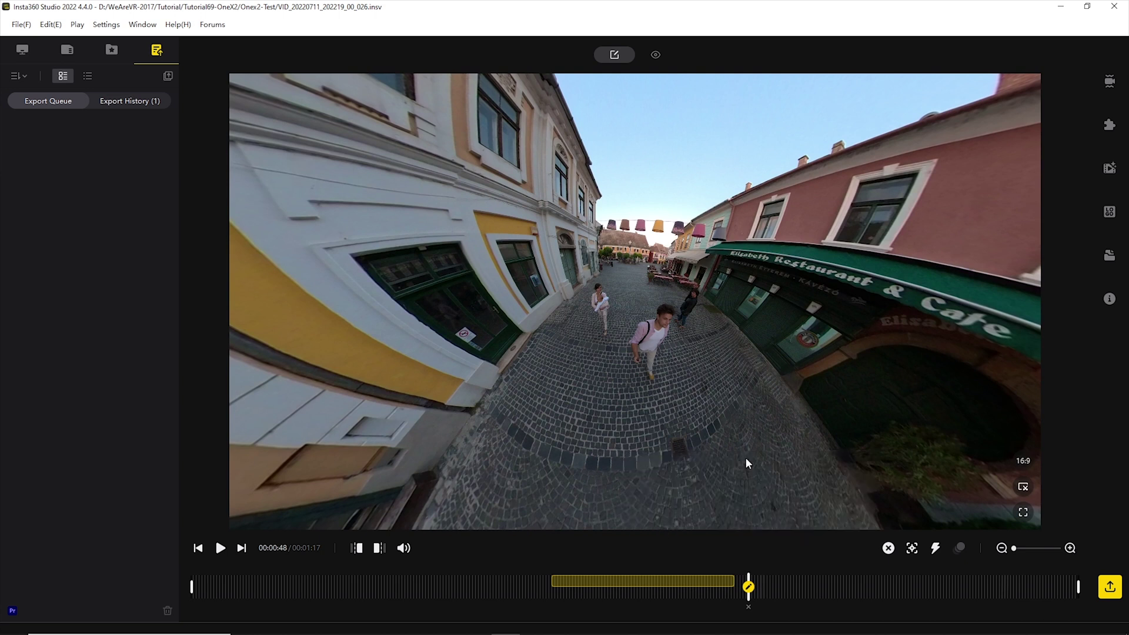
Add a Tiny Planet keyframe at 00:00:50, swinging the view between street and tiny planet
left_click(714, 574)
left_click(767, 587)
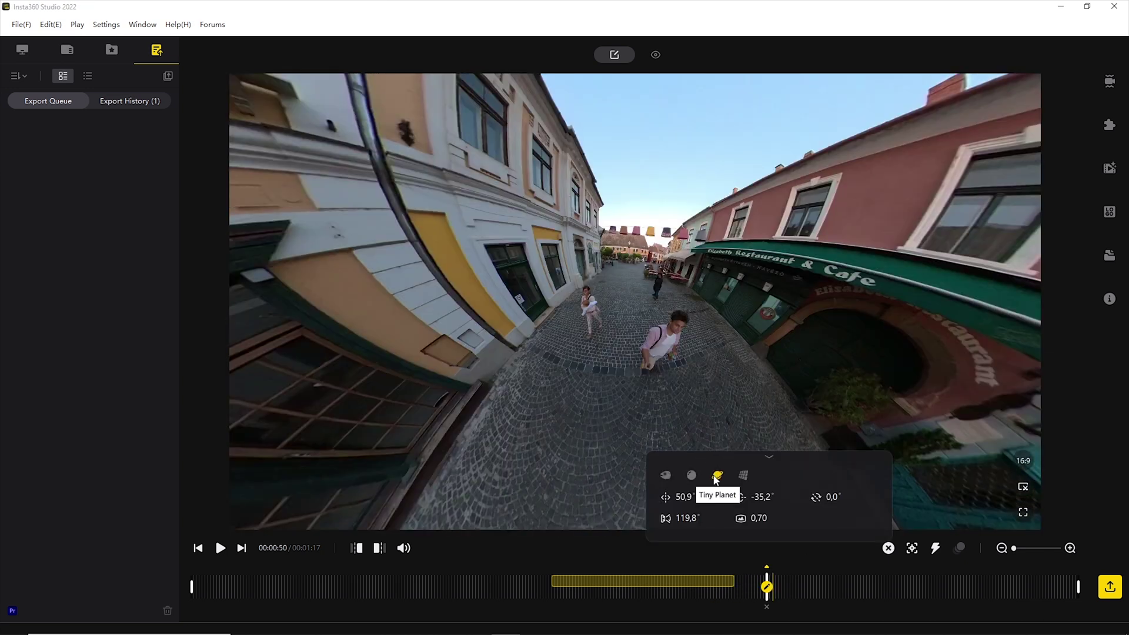
left_click(717, 475)
left_click_drag(657, 288, 695, 409)
left_click_drag(643, 284, 614, 164)
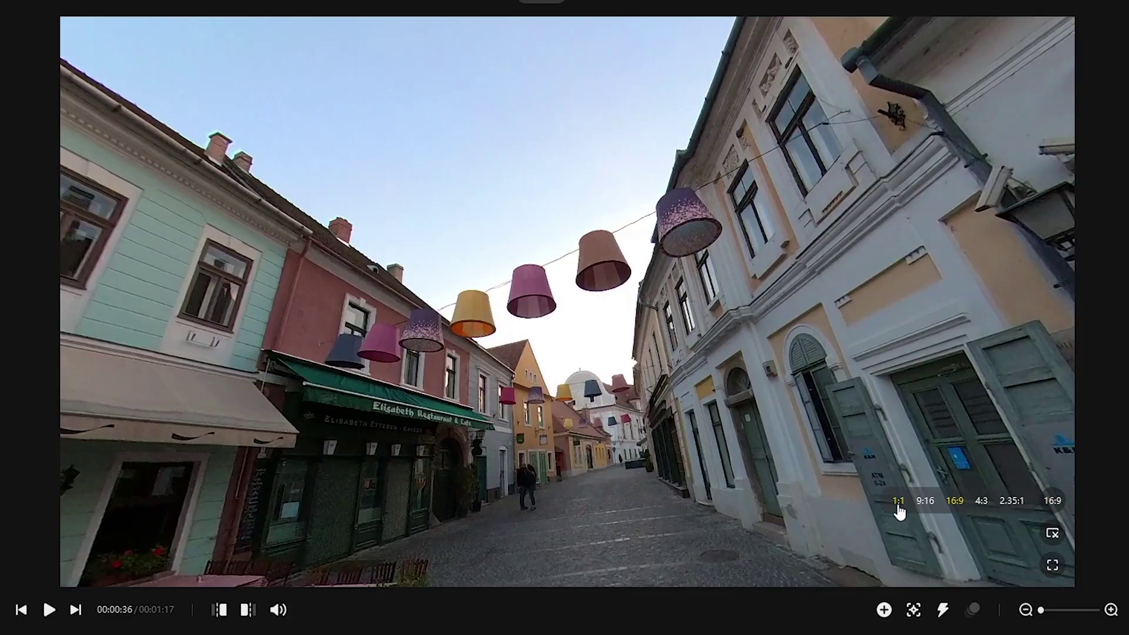
Try the 1:1, 9:16 and 2.35:1 aspect ratios, then settle on 16:9
left_click(899, 502)
mouse_move(828, 503)
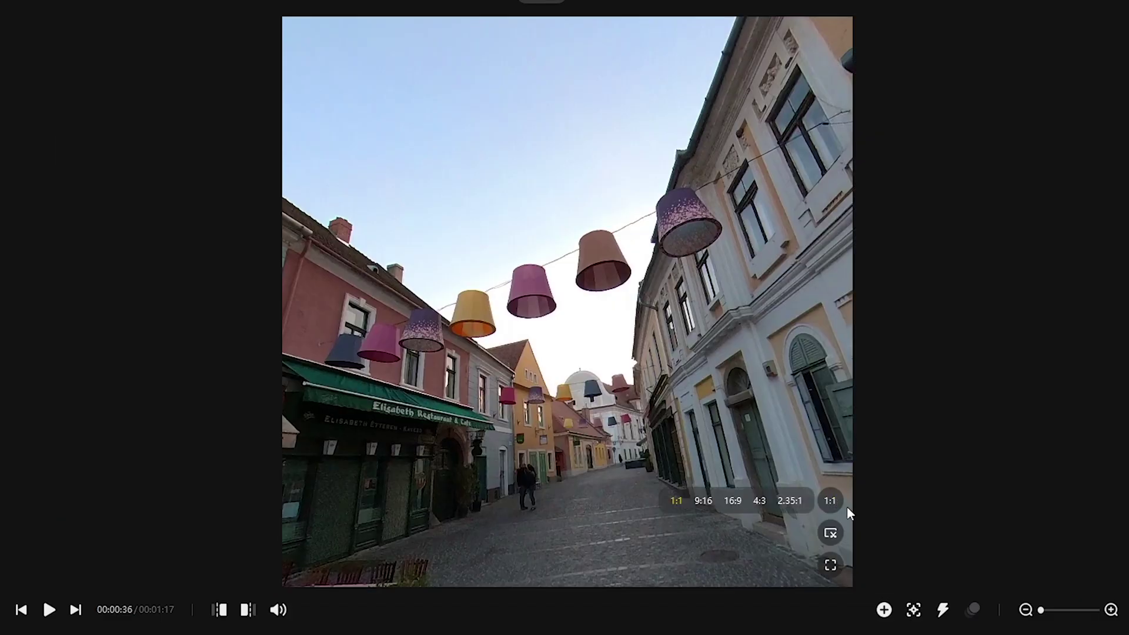
left_click(704, 503)
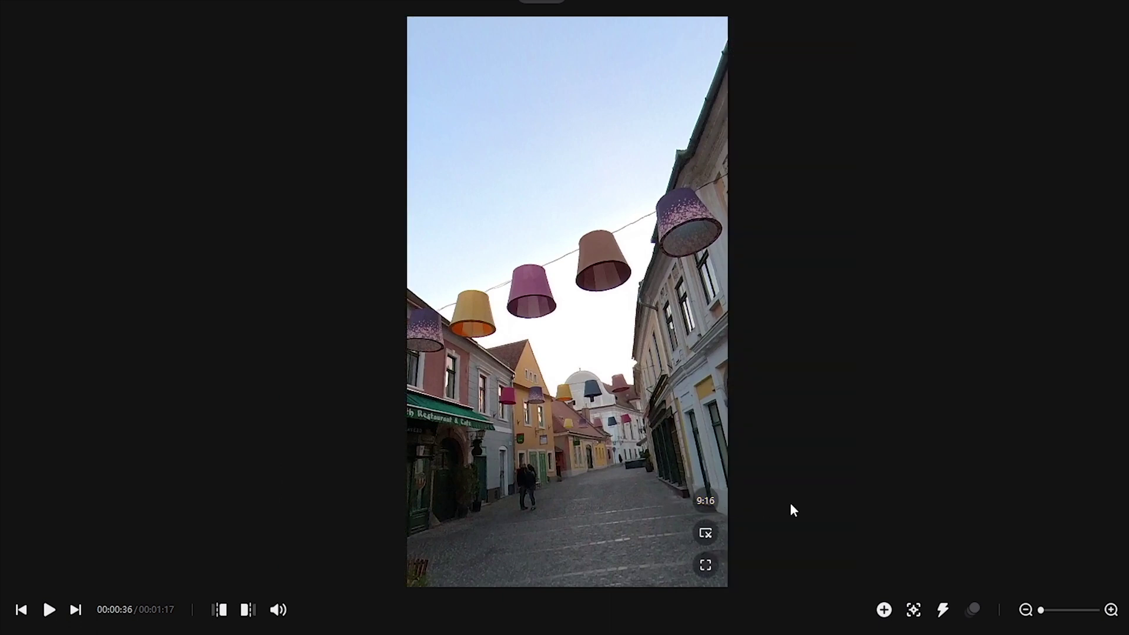
mouse_move(715, 512)
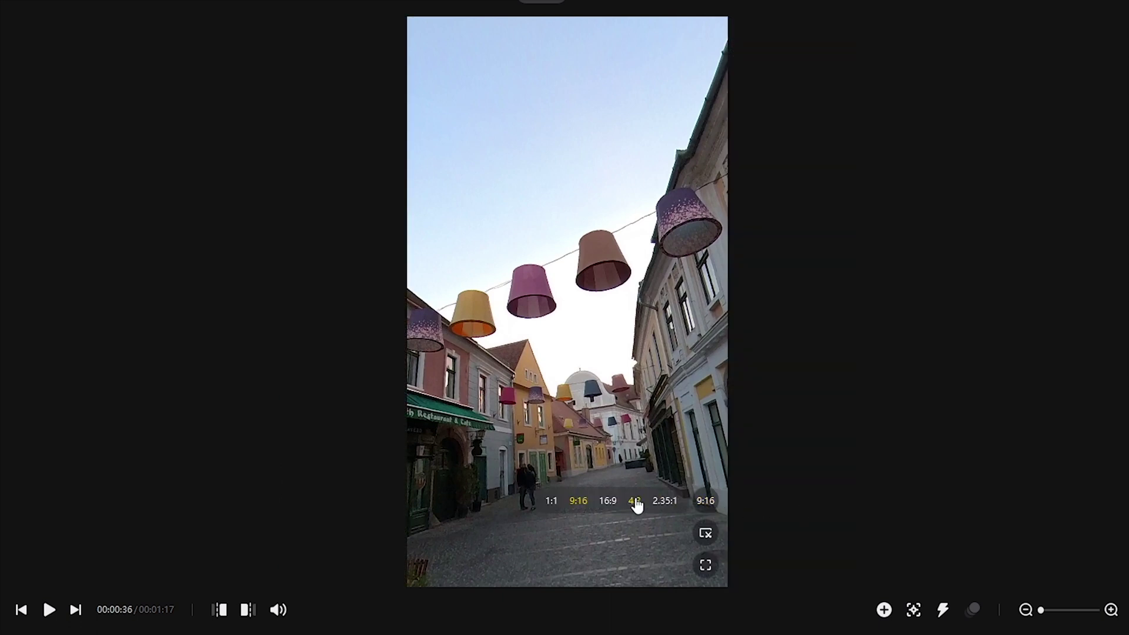
left_click(664, 500)
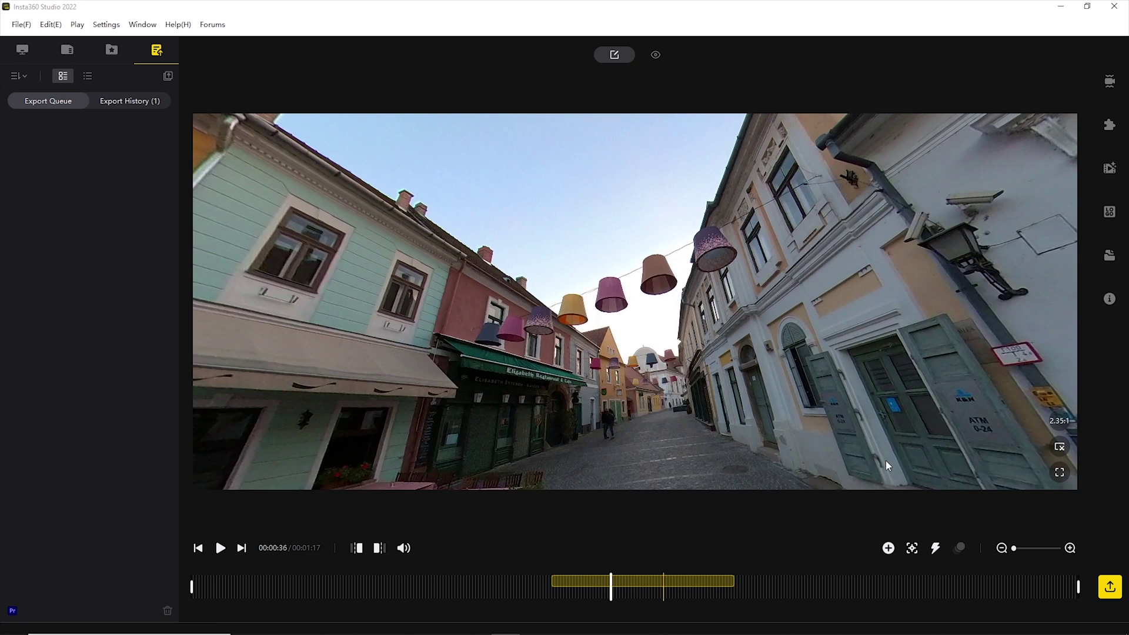
mouse_move(1058, 421)
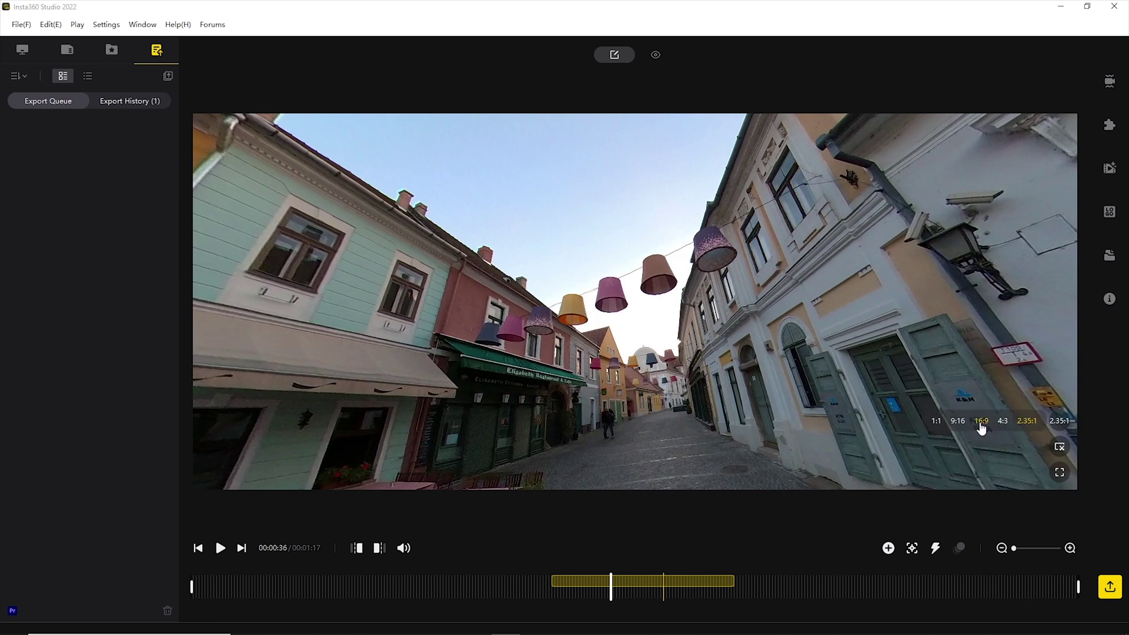
left_click(980, 422)
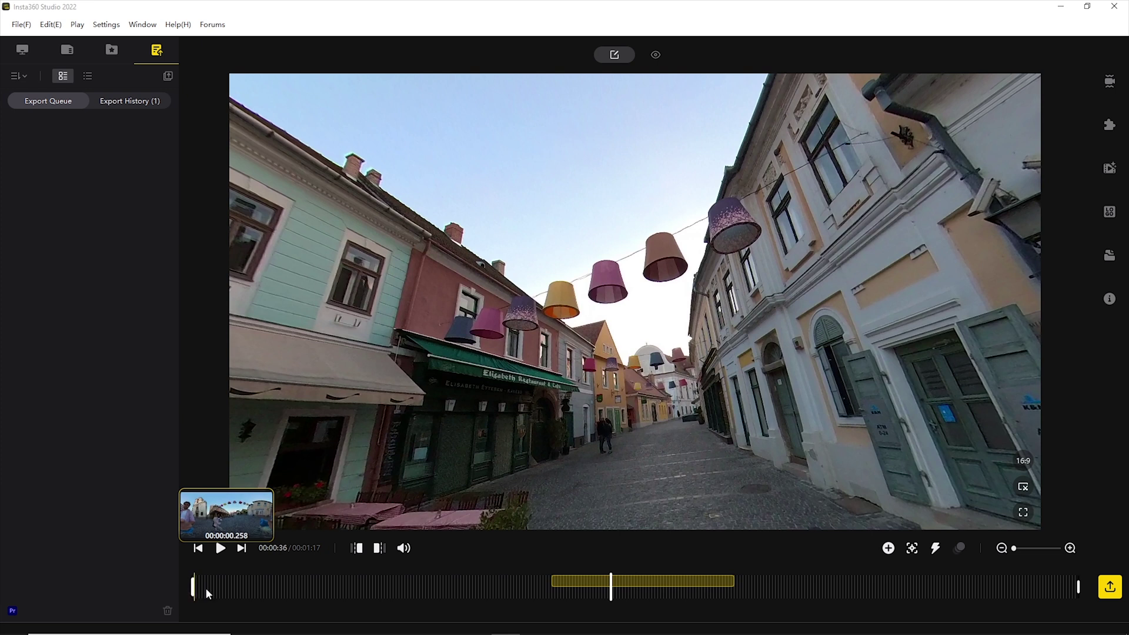
Trim the clip to a 16-second range starting around 00:00:30 and open export settings
left_click_drag(192, 587, 551, 591)
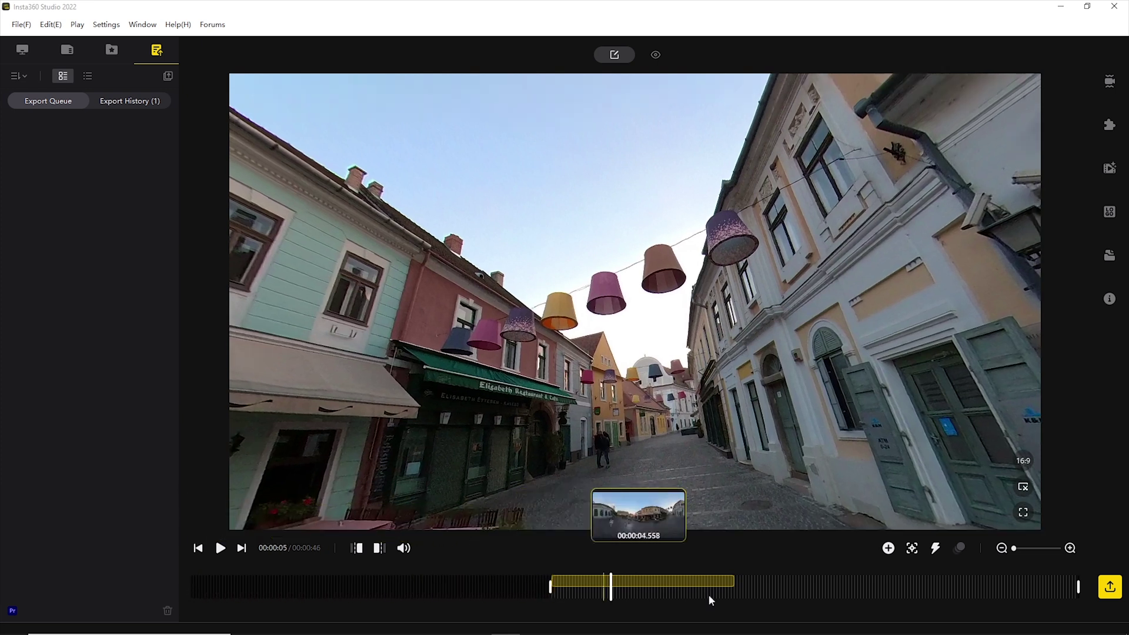
left_click_drag(1076, 587, 630, 588)
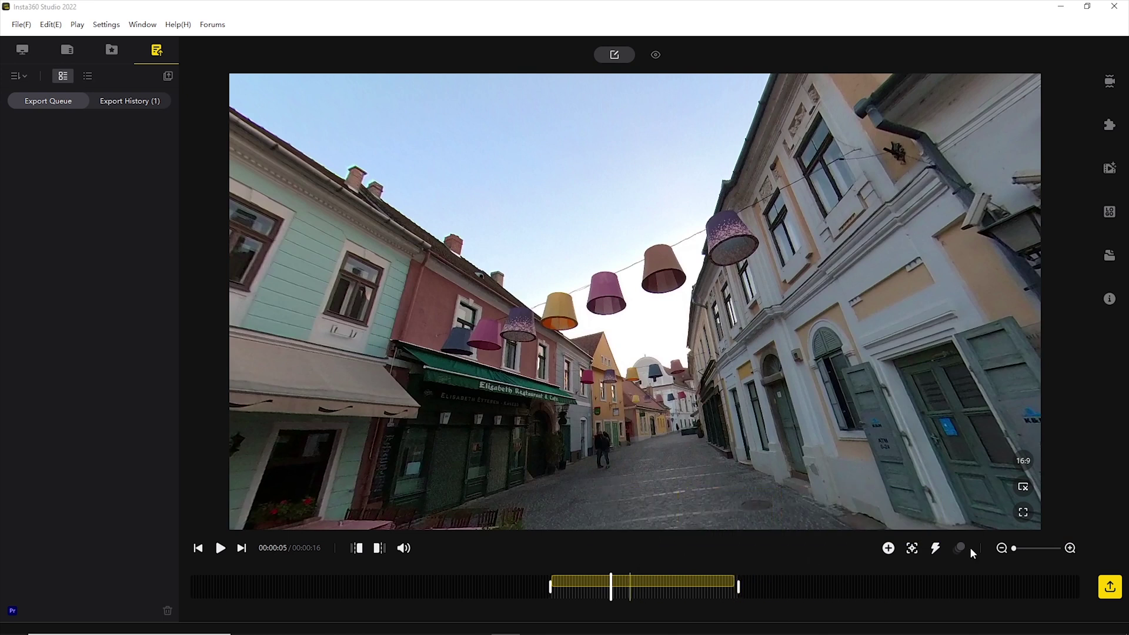
left_click(1110, 586)
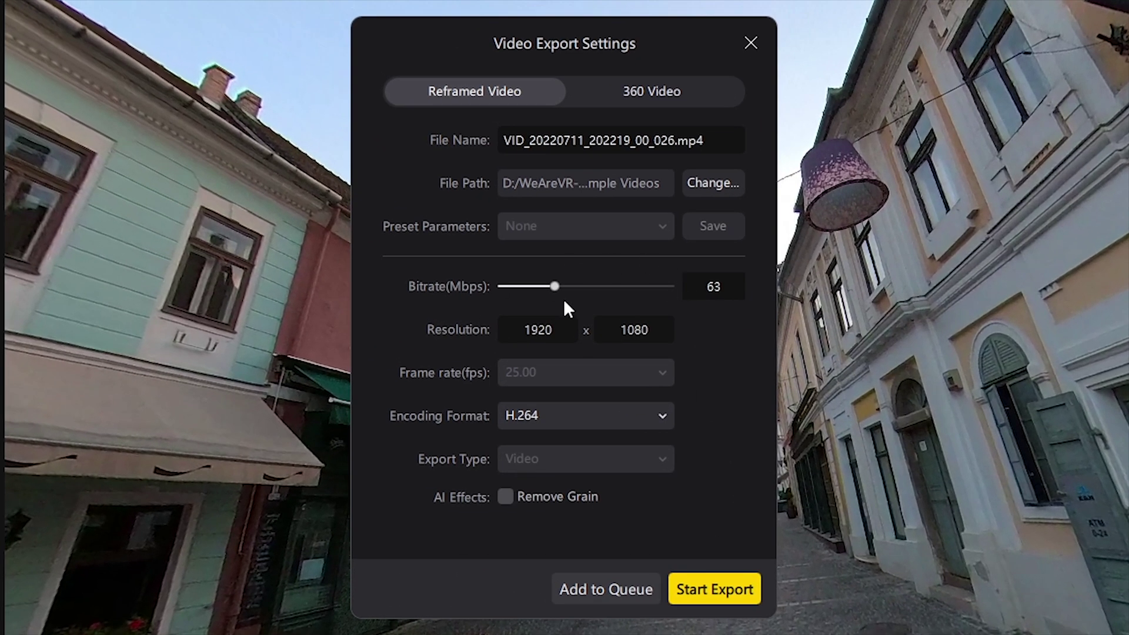
Set the export bitrate to 200 and encoding to ProRes 422, then start the export
left_click_drag(555, 286, 693, 295)
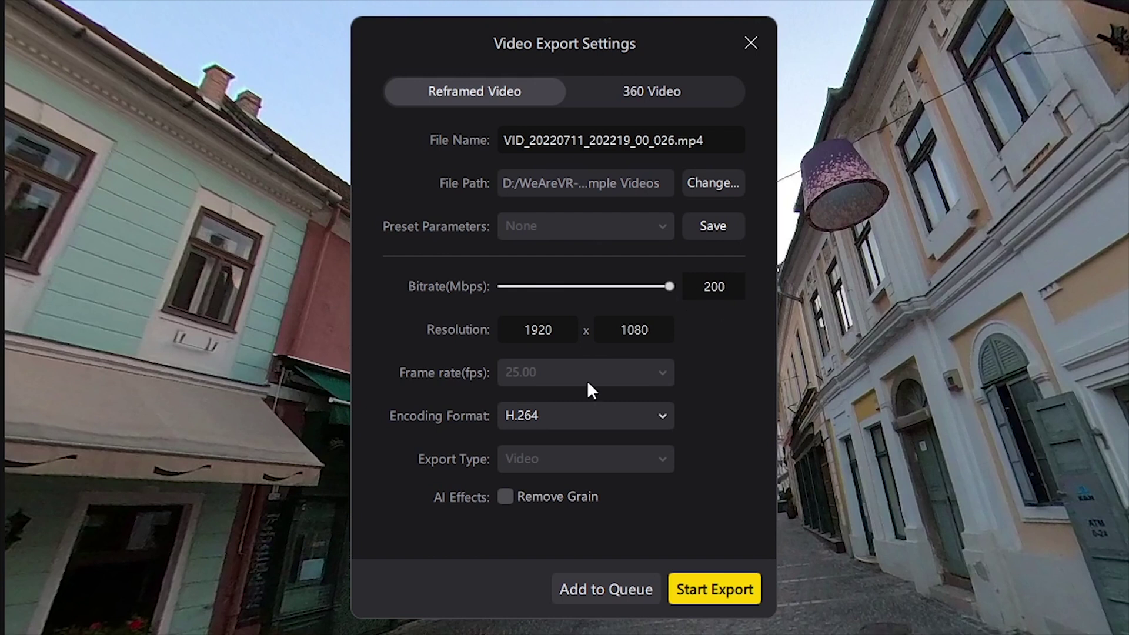
left_click(576, 412)
left_click(549, 474)
left_click(558, 418)
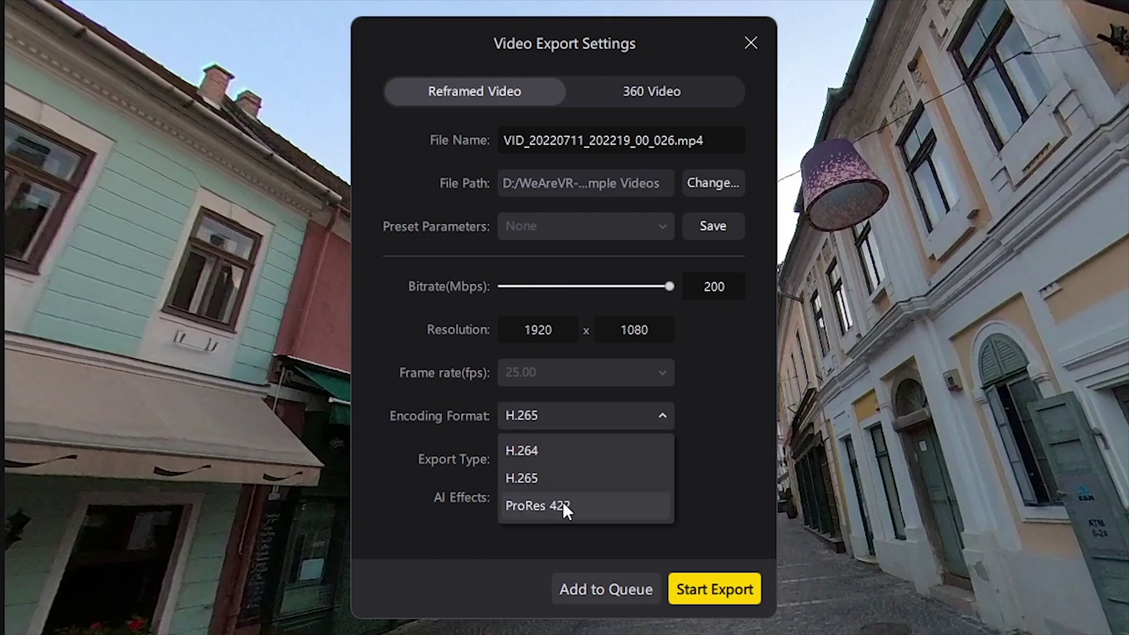
left_click(563, 504)
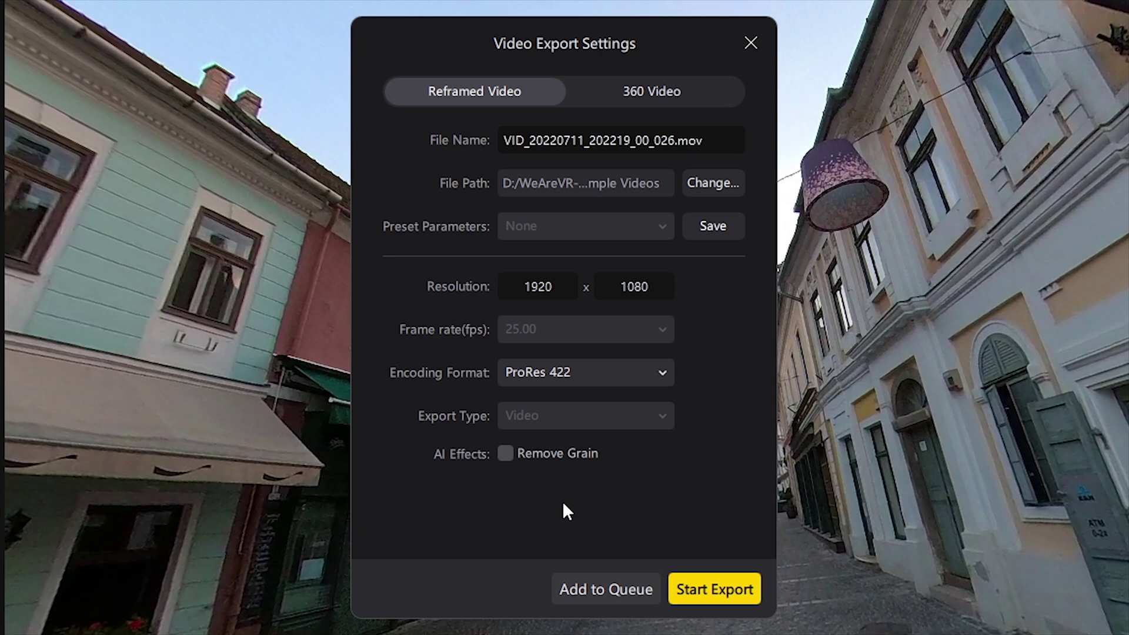
left_click(724, 590)
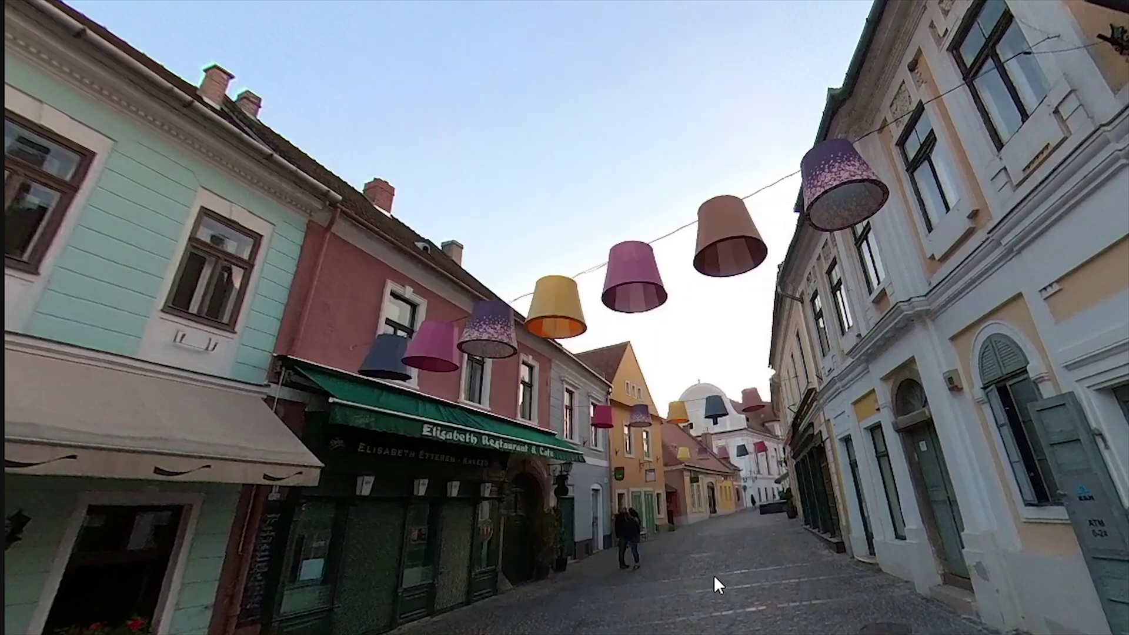